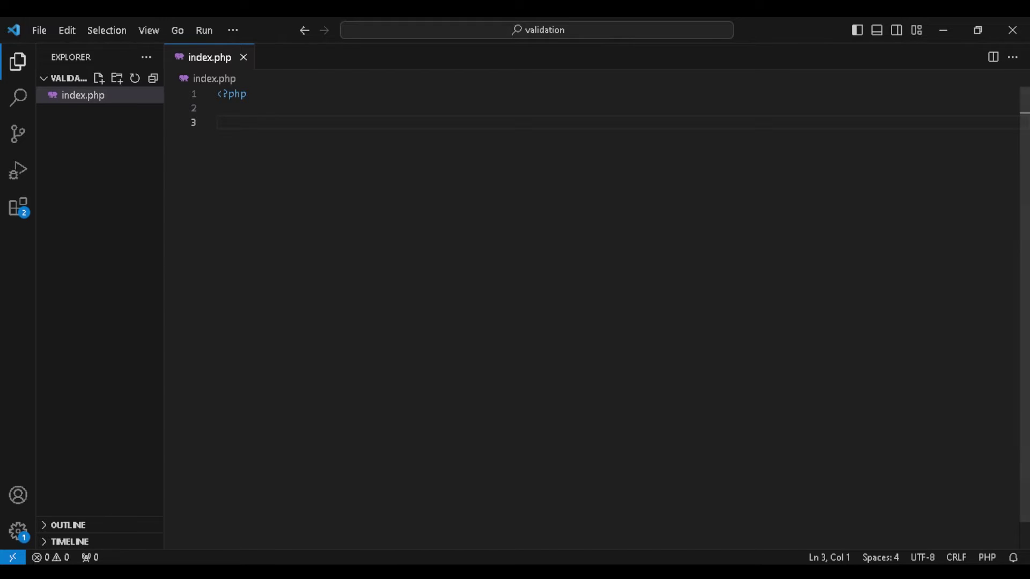
Hide the sidebar and make space above the Validator::validate call.
key(ctrl+b)
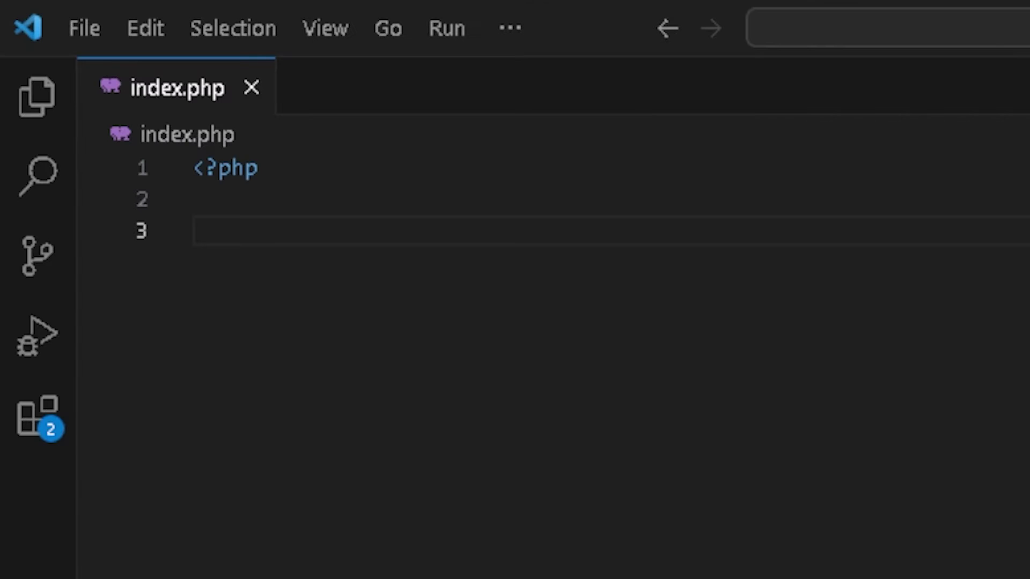
text(Validator::validate($data, $rules);)
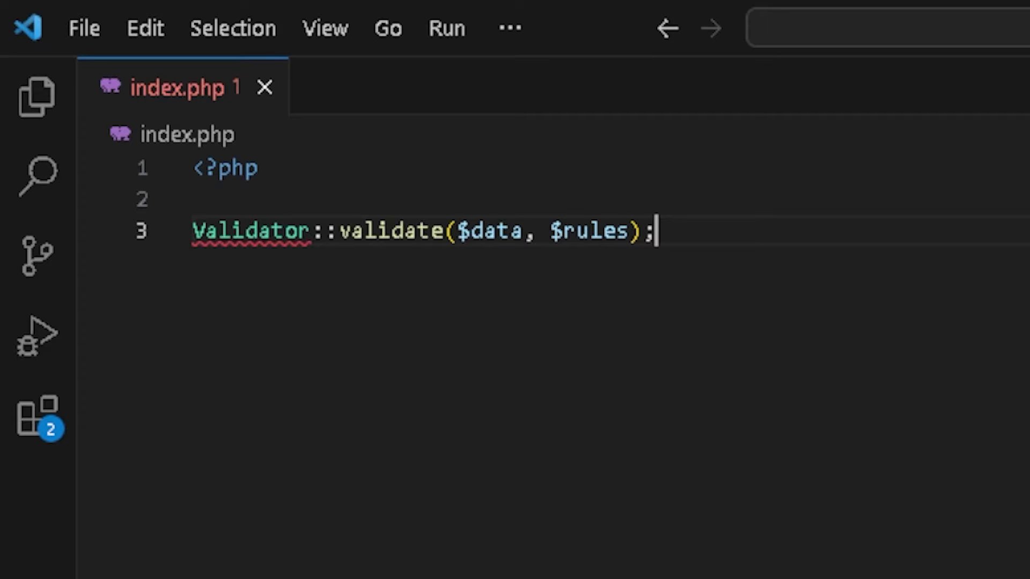
key(Up)
key(Return)
text($data = [];)
key(Return)
text($rules = [];)
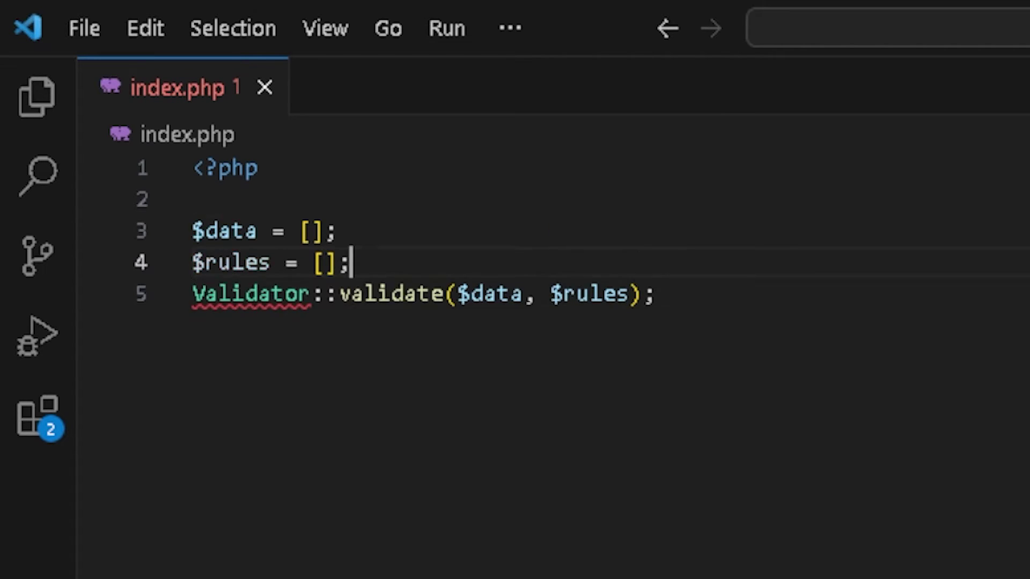
key(Return)
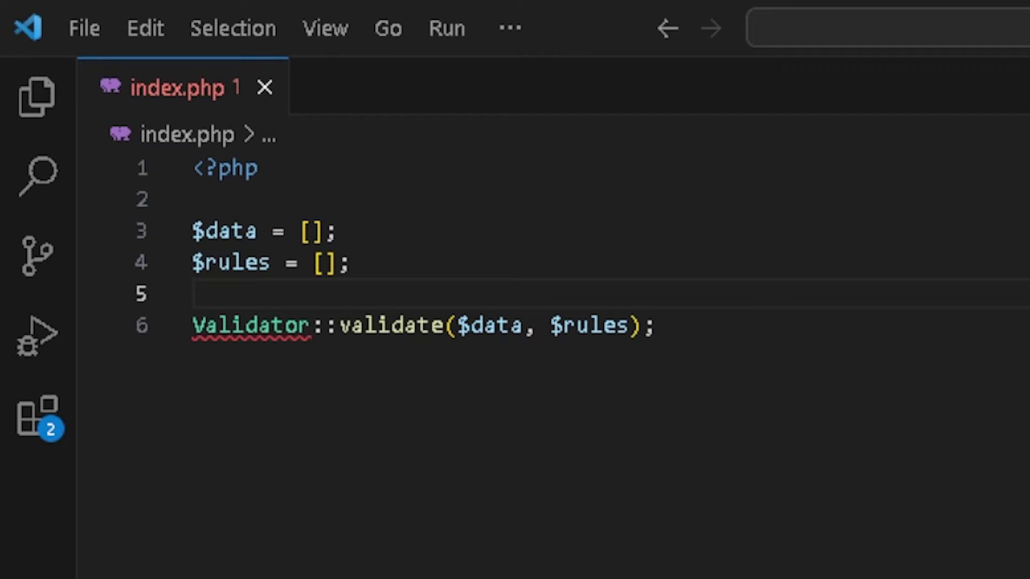
Fill the $data array with name, age and fruit entries.
key(Up)
key(Up)
key(End)
key(Left)
key(Left)
key(Left)
key(Return)
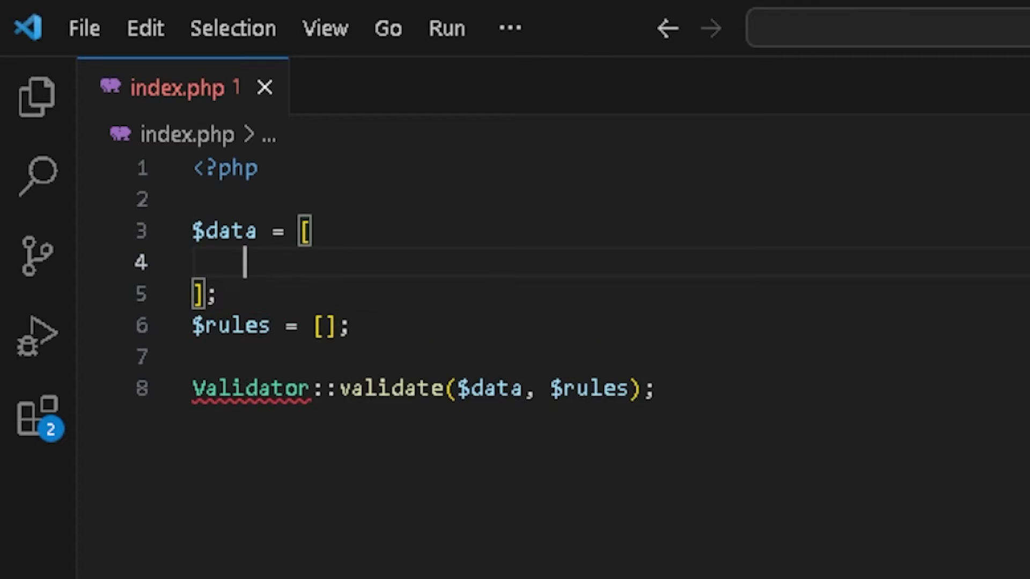
text('name' => 'John',)
key(Return)
text('age' => 25,)
key(Return)
text('fruit' => 'apple',)
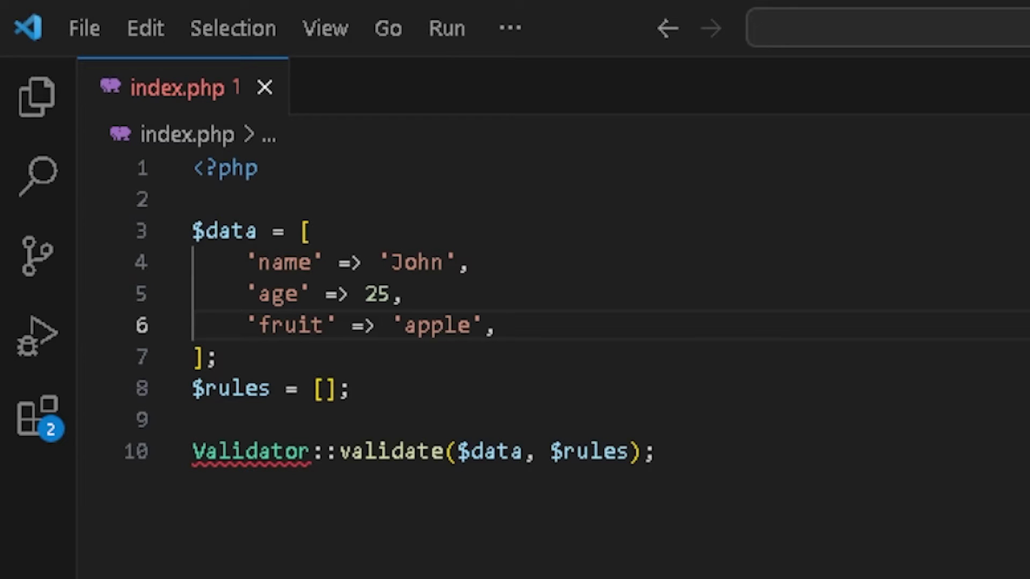
Add name, age and fruit rules to the $rules array.
key(Down)
key(Down)
key(Left)
key(Left)
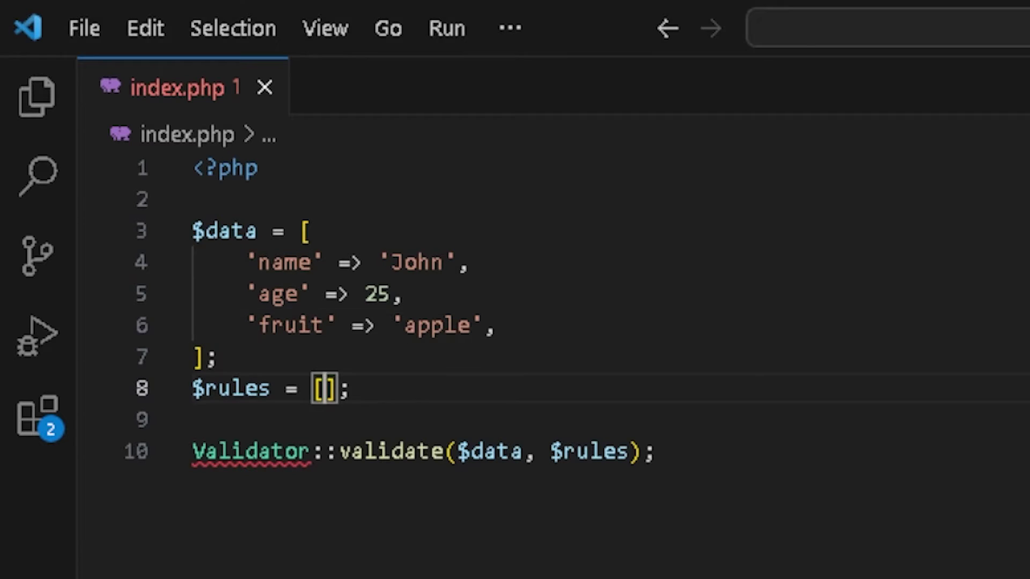
key(Return)
text('name' => 'required|string|min:3|max:10', 'age' => 'required|integer|min:18|max:30', 'fruit' => 'required|in:apple,banana,orange',)
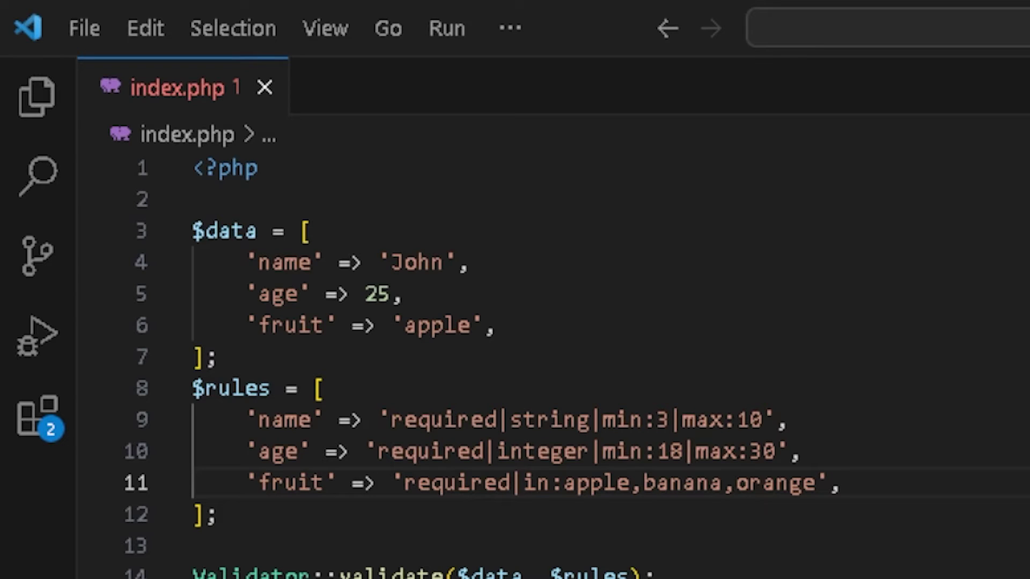
Echo 'Validation passed!' and wrap it with the call in an error-printing ValidationException try/catch.
key(Down)
key(Down)
key(Down)
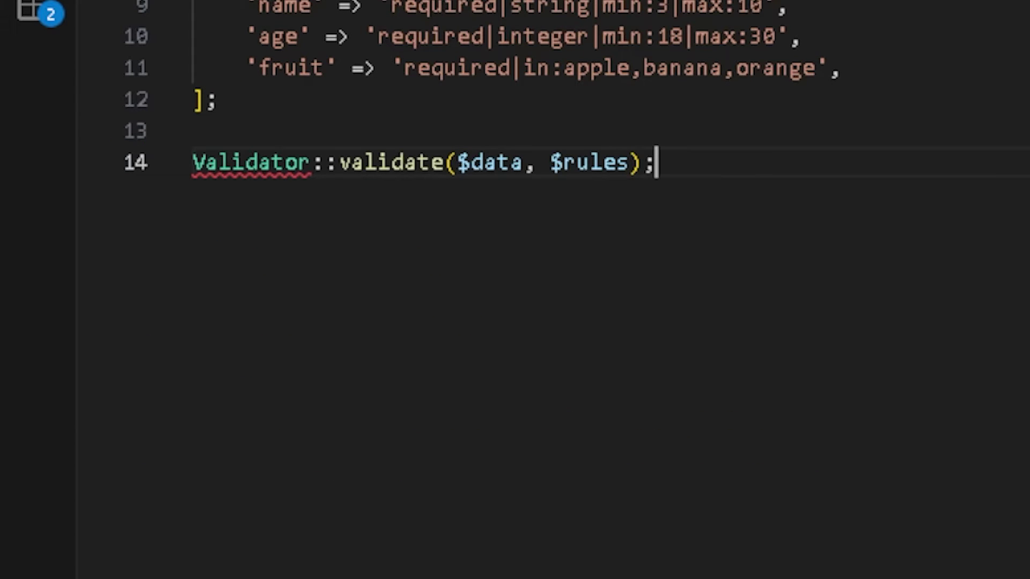
key(Return)
text(echo "Validation passed!";)
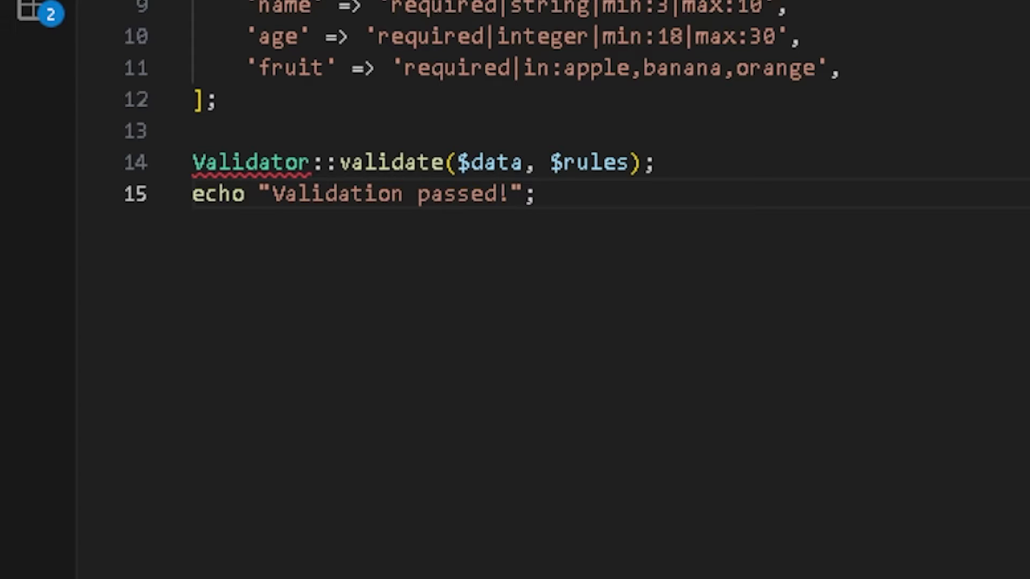
key(shift+Up)
key(shift+Home)
key(shift+Up)
key(shift+Down)
key(shift+Down)
key(shift+Up)
text(try {     Validator::validate($data, $rules);     echo "Validation passed!"; } catch (ValidationException $e) {     echo $e->getMessage() . "\n";     foreach ($e->getErrors() as $field => $errors) {         foreach ($errors as $error) {             echo "$field: $error\n";         }     } })
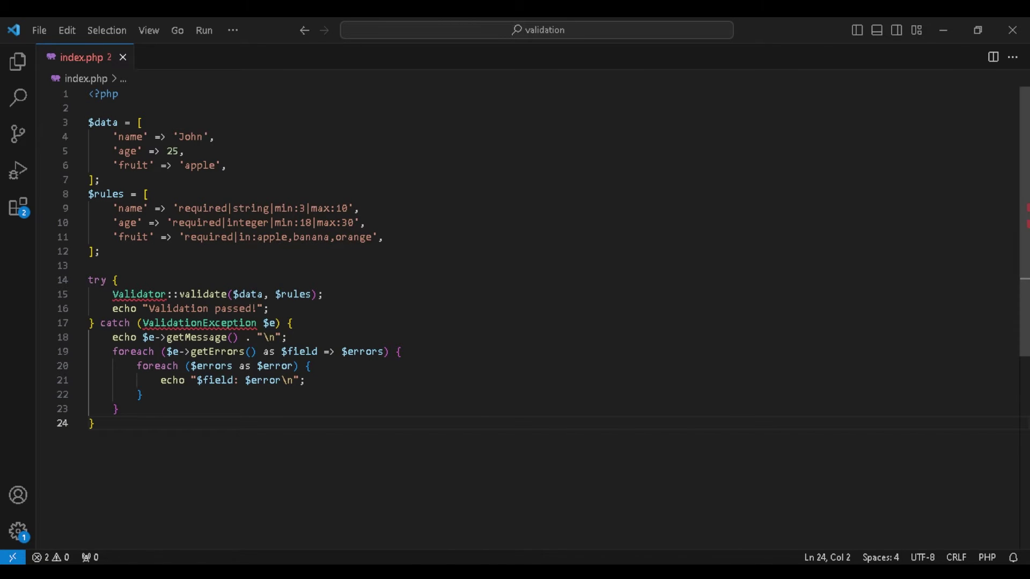
Insert an empty Validator class below the PHP opening tag.
key(ctrl+Home)
key(Down)
key(Return)
key(Return)
key(Return)
key(Return)
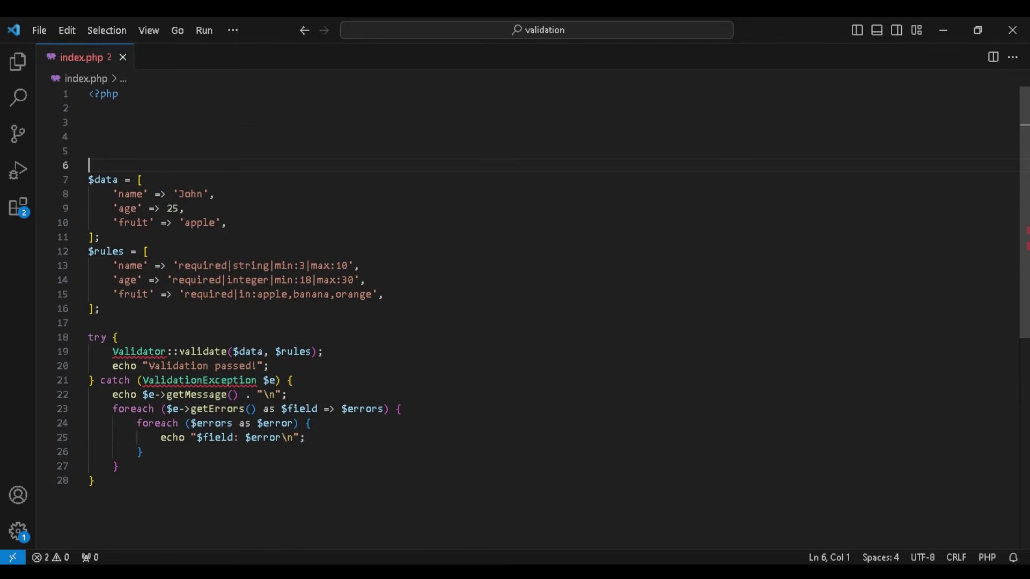
key(Up)
key(Up)
text(class Validator {  })
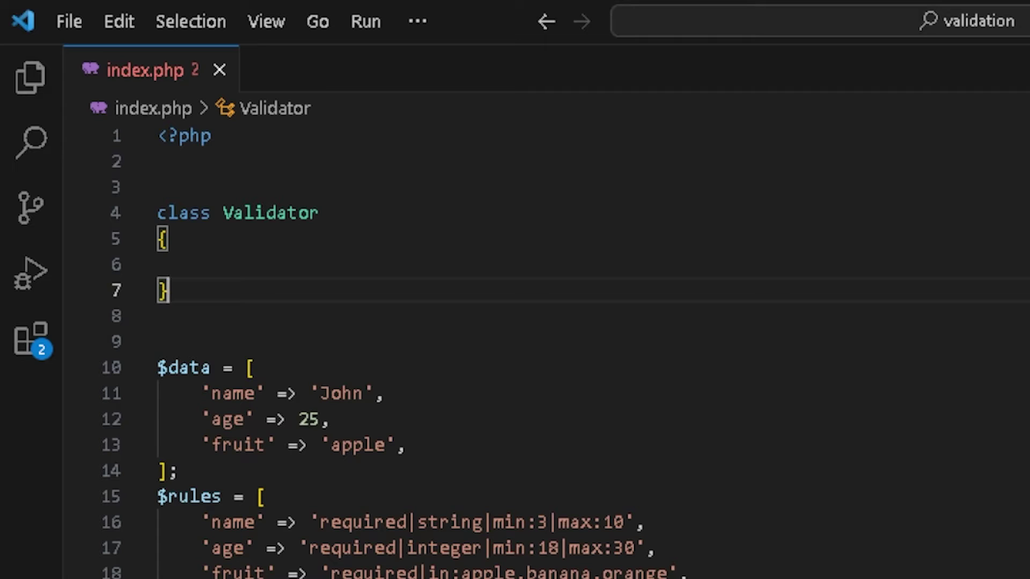
Add a public static validate method looping over each field's rules split on '|'.
key(Down)
key(Up)
key(Up)
key(Tab)
text(public static function validate(array $data = [], array $rules = []))
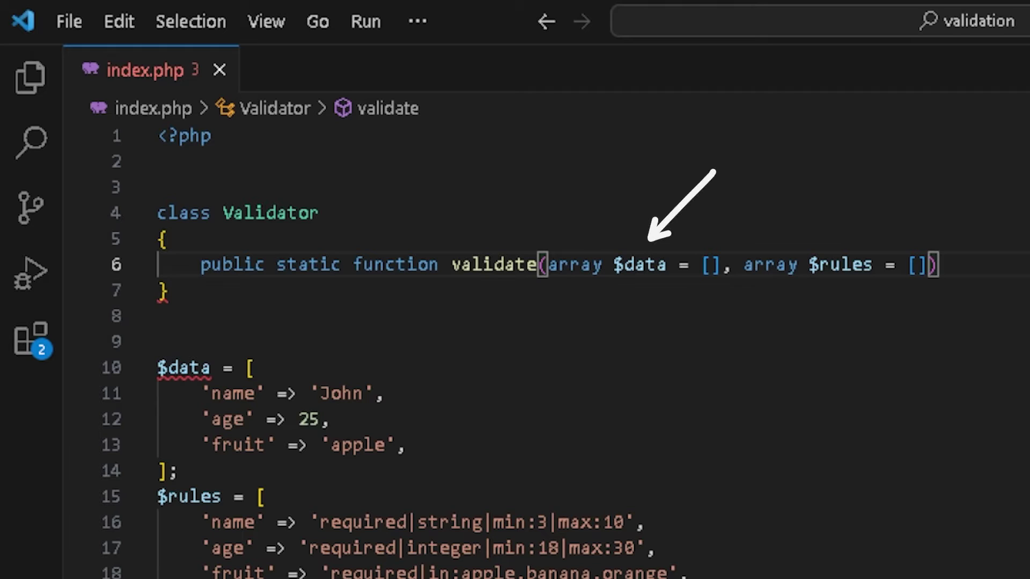
text({)
key(Return)
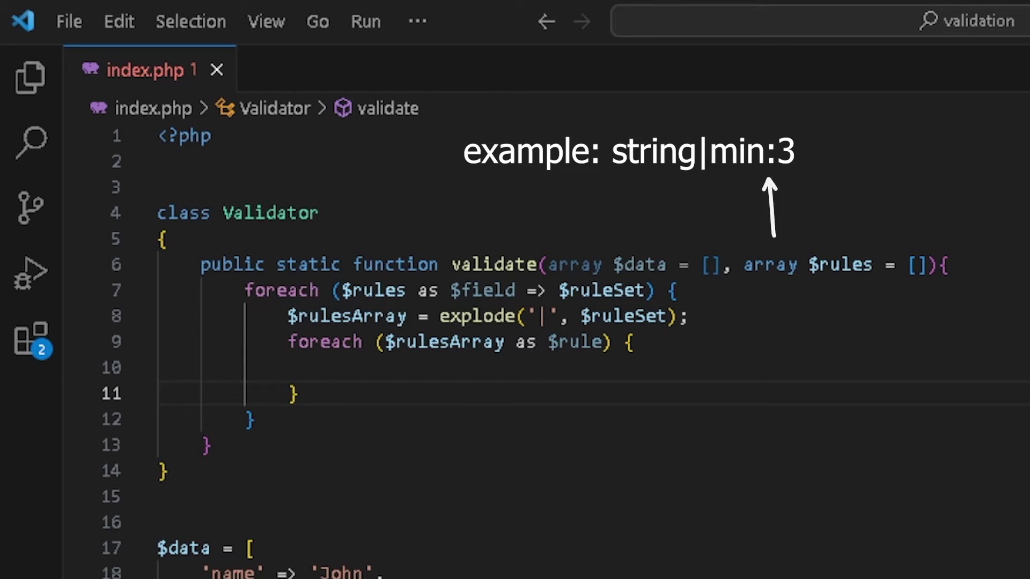
Split each rule on ':' into $ruleName and a $parameter defaulting to null.
key(Up)
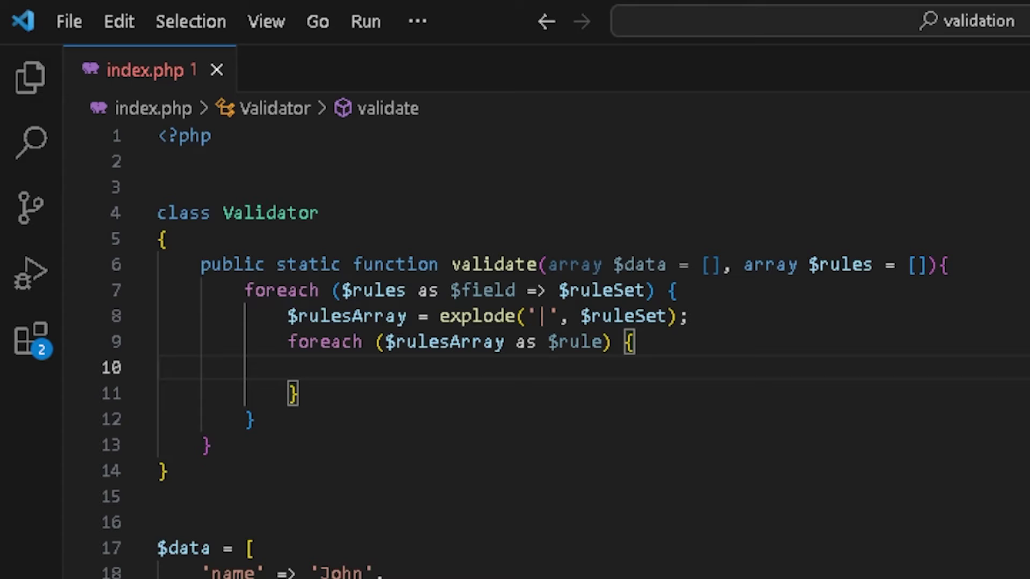
text($parts = explode(':', $rule, 2);)
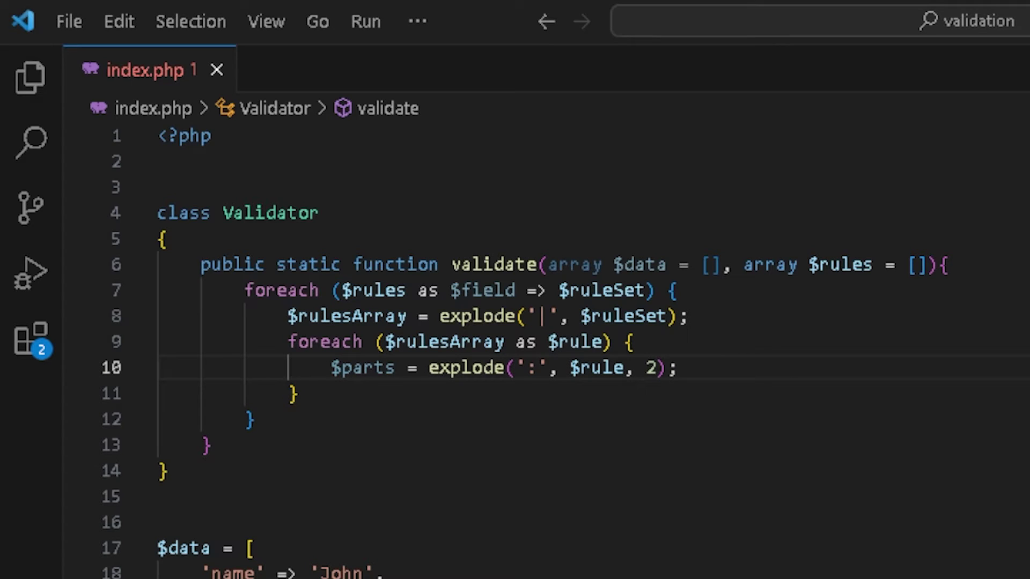
key(Return)
text($ruleName = $parts[0];)
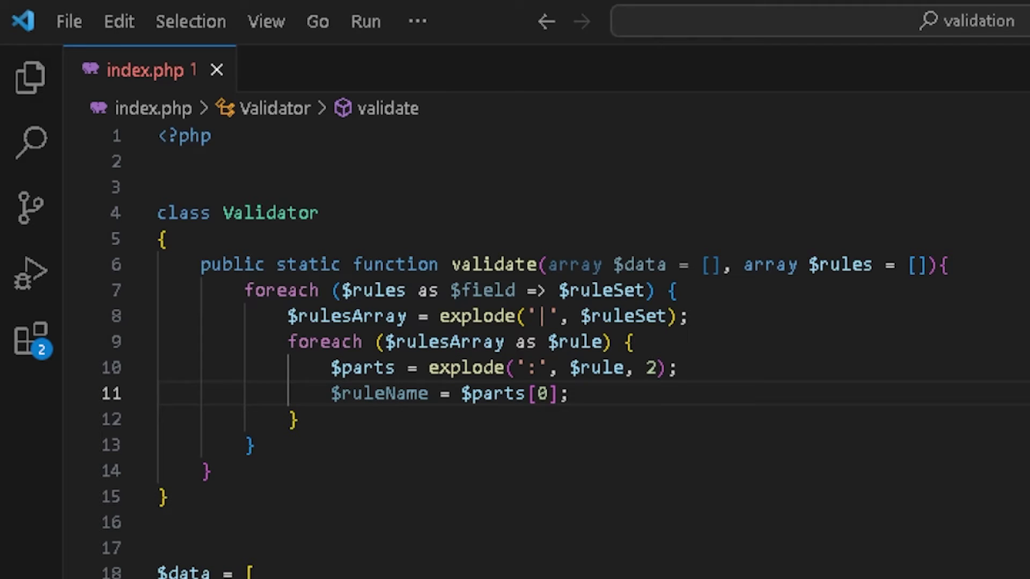
key(Return)
text($parameter = $parts[1] ?? null;)
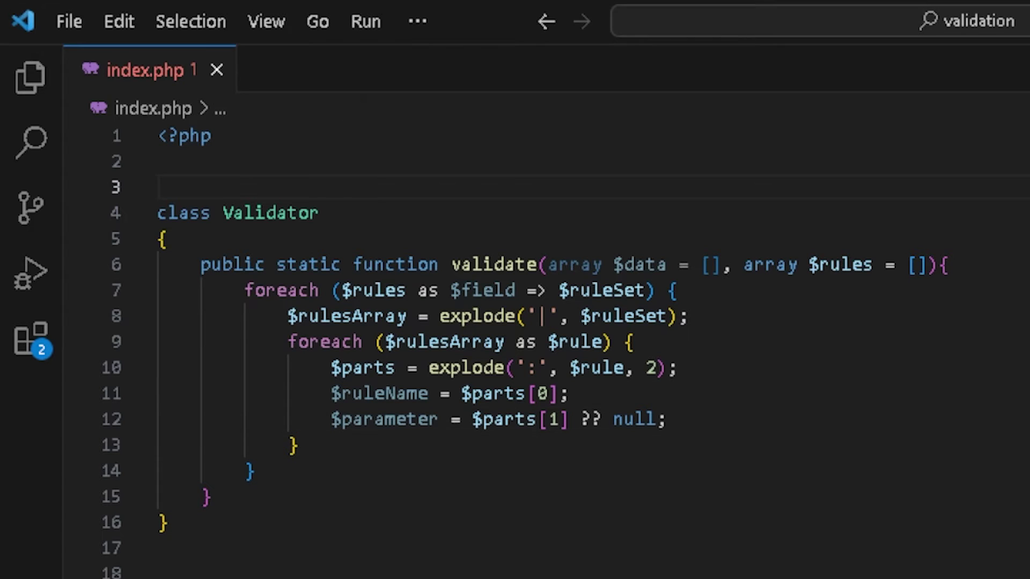
Insert a RuleInterface above Validator declaring a passes method.
text(interface RuleInterface {  })
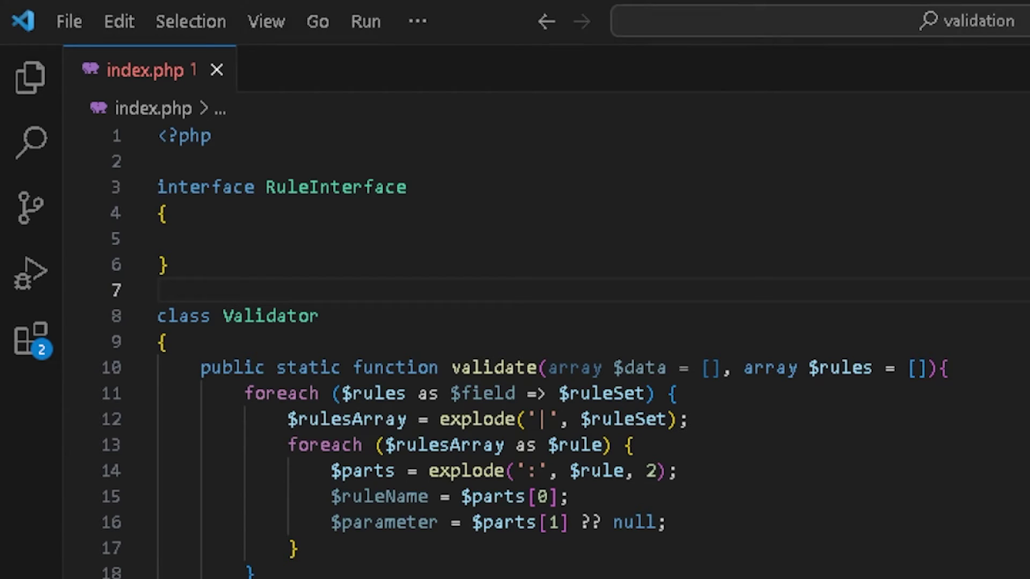
key(Up)
key(Up)
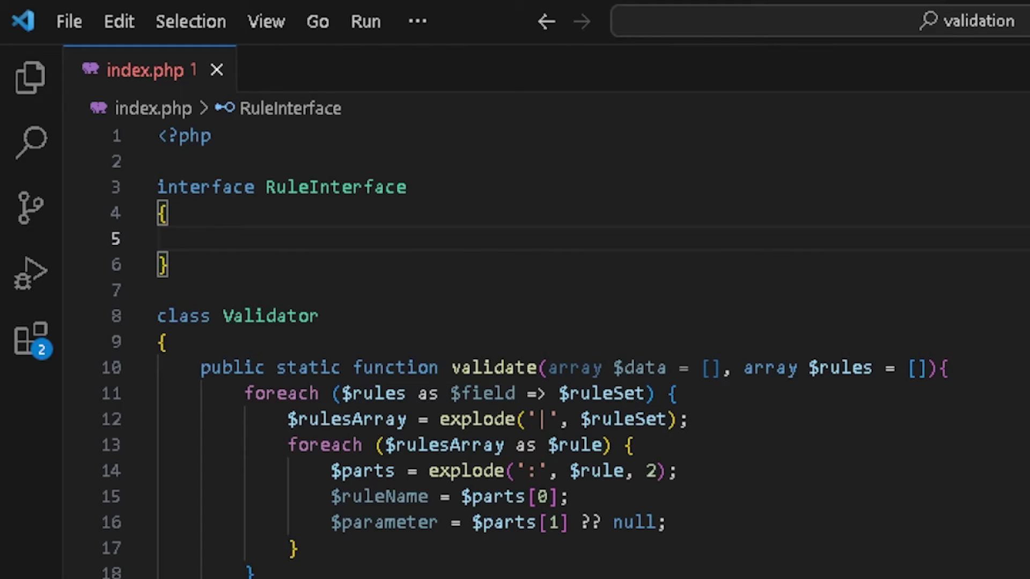
key(Tab)
text(public function passes($value): bool;)
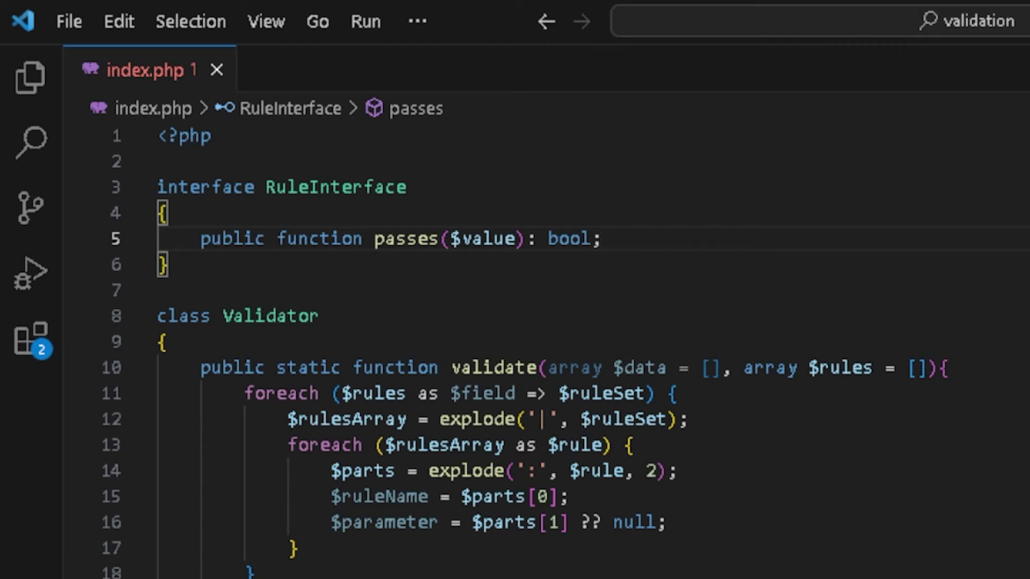
Declare a message method in RuleInterface and add an empty RequiredRule class below it.
key(Return)
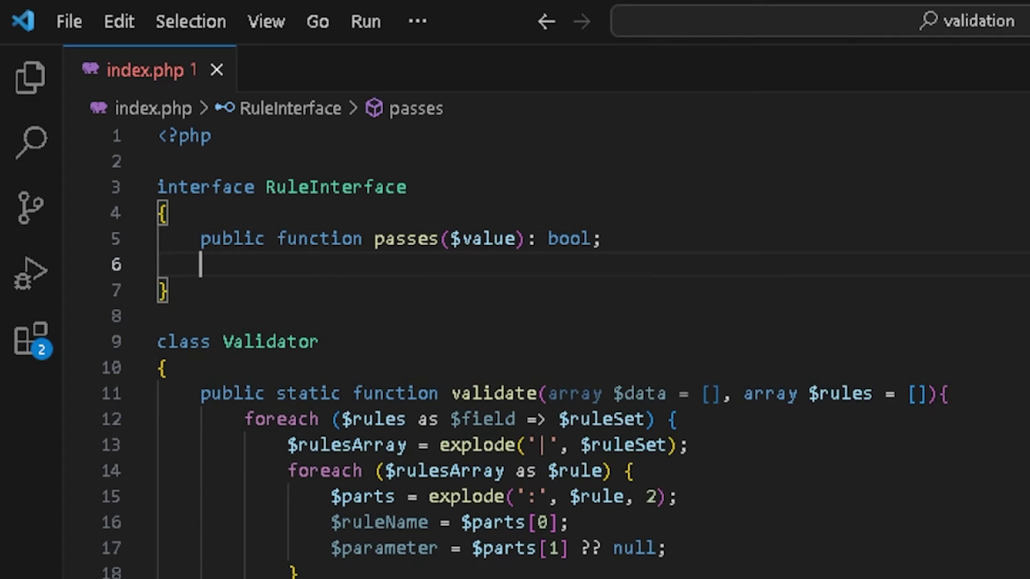
key(Return)
text(public function message($attribute): string;)
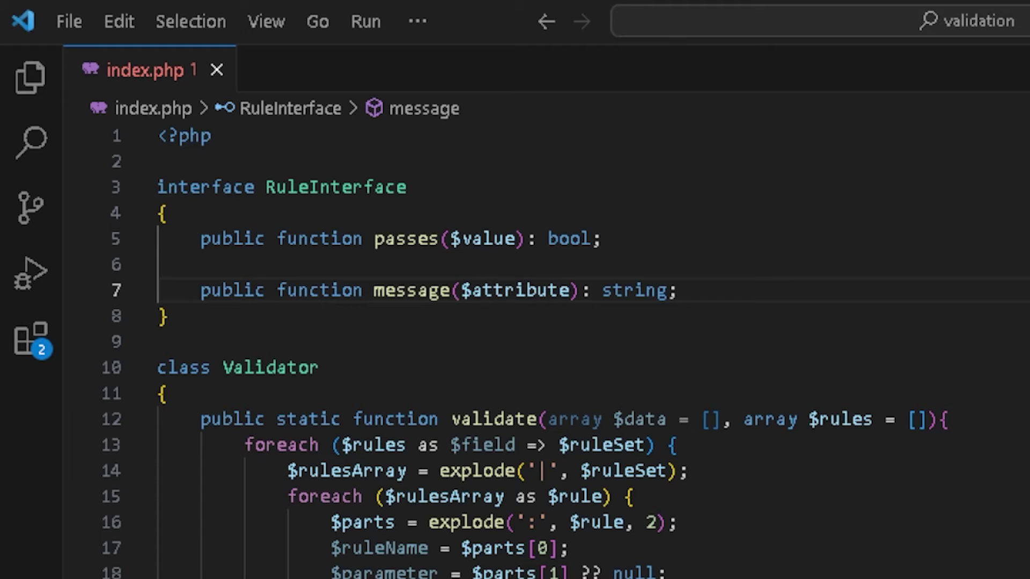
key(Down)
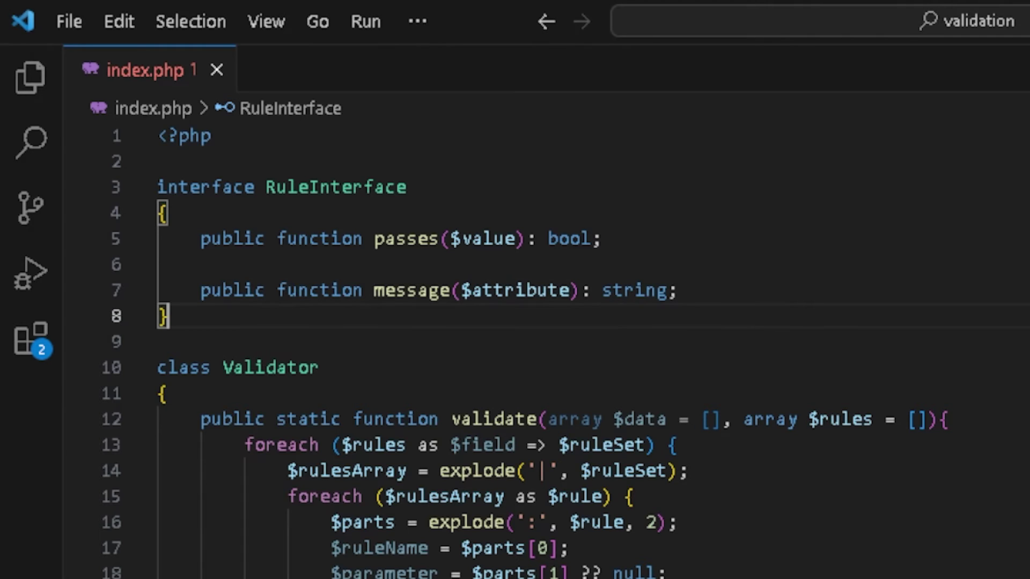
key(Return)
key(Return)
text(return isset($value) && $value !== '';)
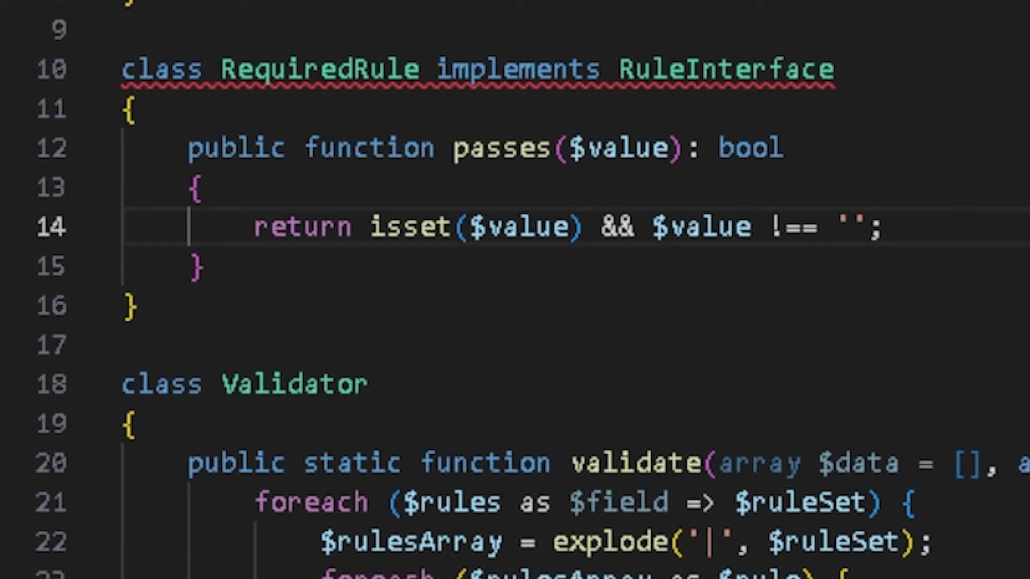
Make RequiredRule's passes check isset and non-empty, and its message return '$attribute is required.'.
key(Down)
key(Return)
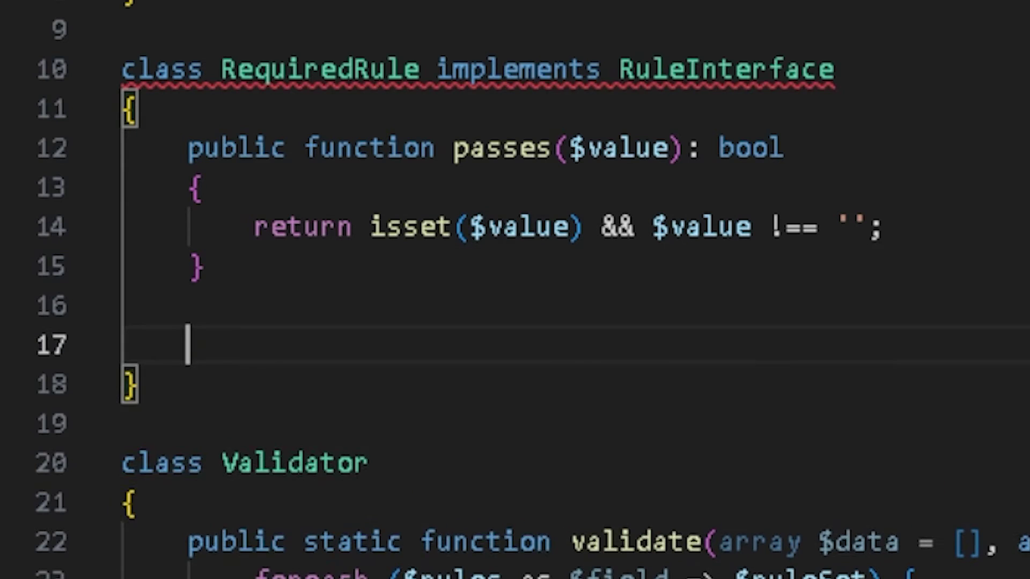
text(public function message($attribute): string {  })
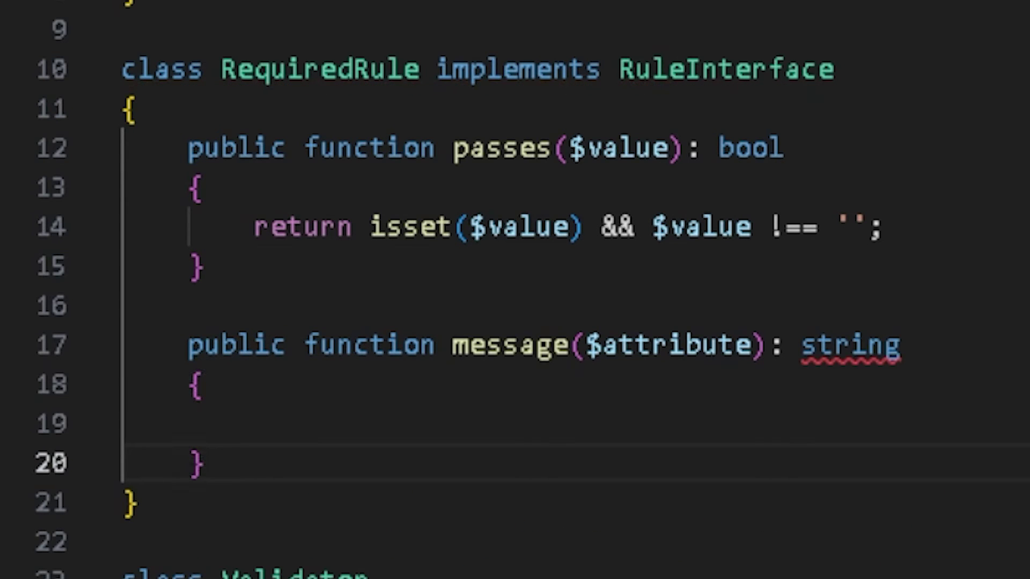
key(Up)
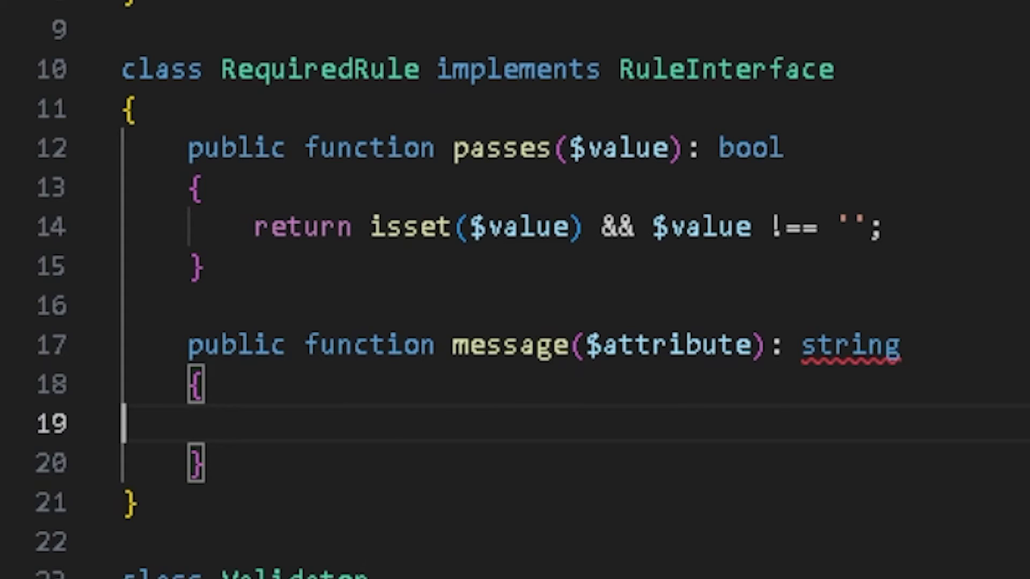
text(return "$attribute is required.";)
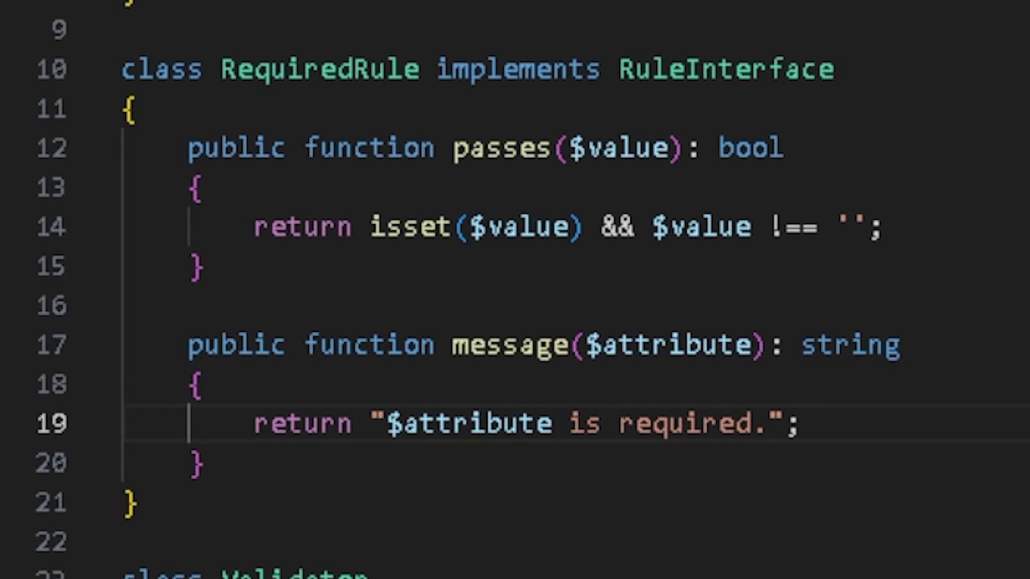
key(Down)
key(Down)
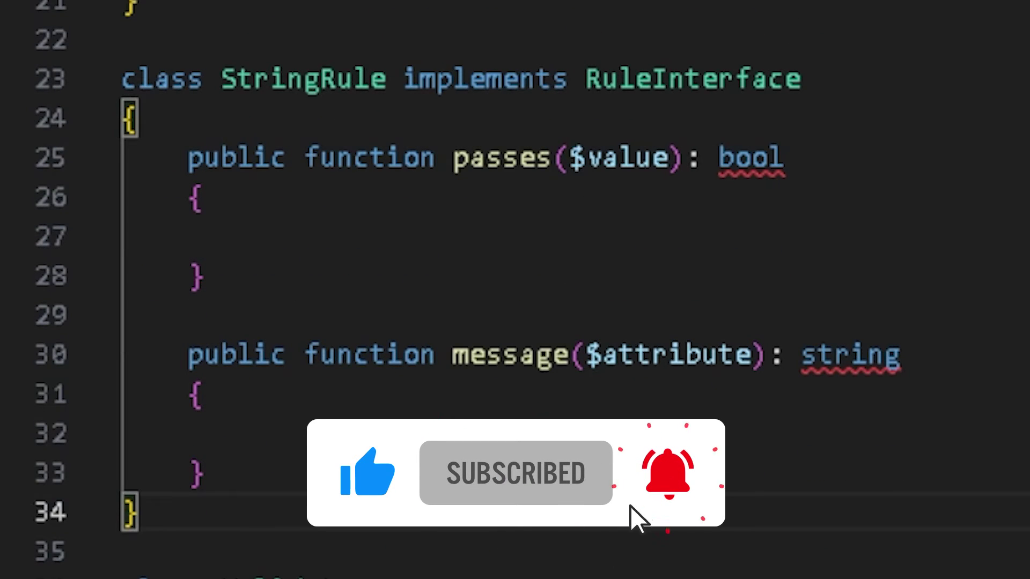
text(return is_string($value);)
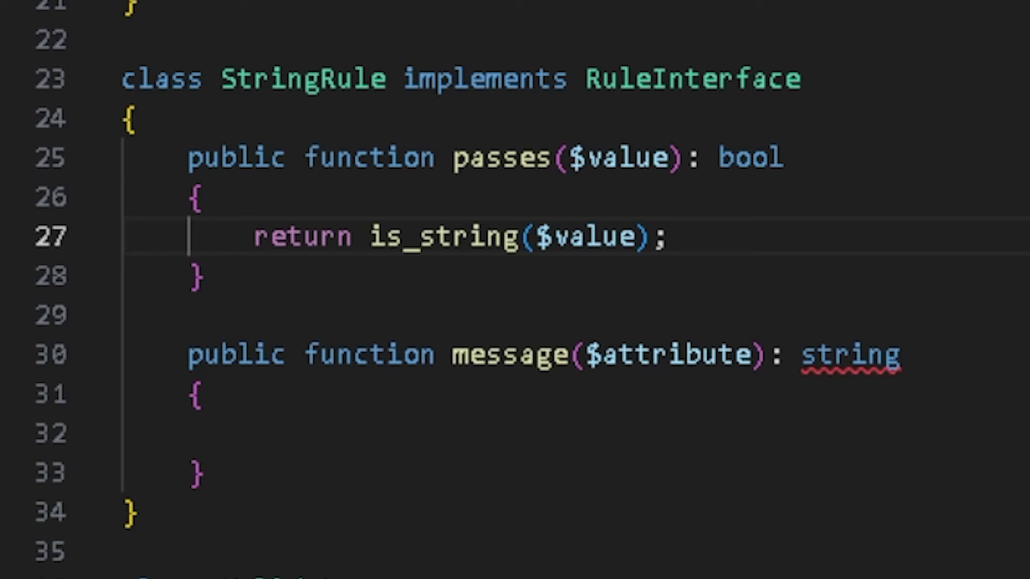
Finish StringRule's 'must be a string' message and add IntegerRule with an is_int check.
key(Down)
key(Down)
key(Down)
text(return "$attribute must be a string.";)
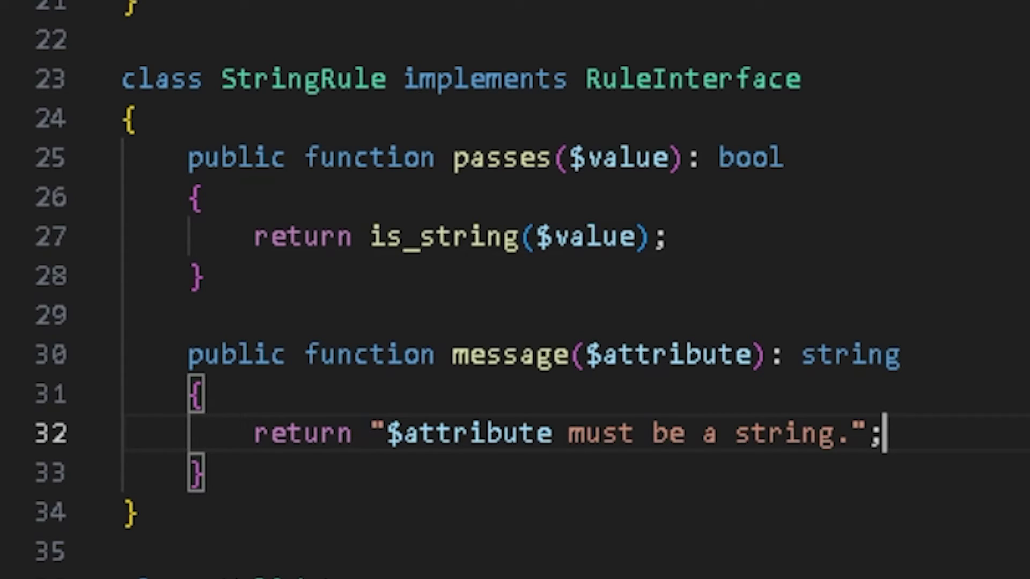
key(ctrl+v)
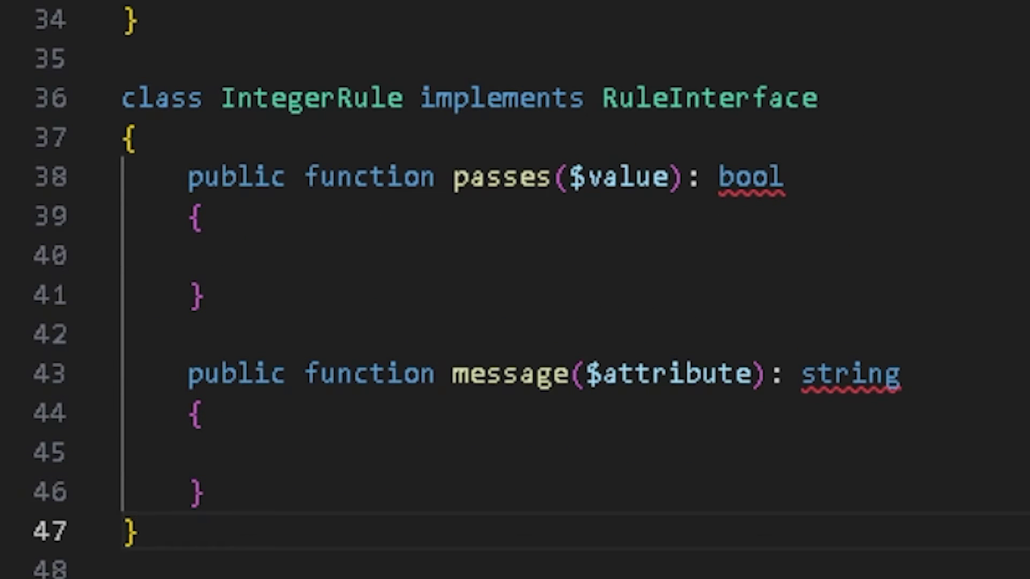
key(Up)
key(Up)
key(Up)
text(return is_int($value);)
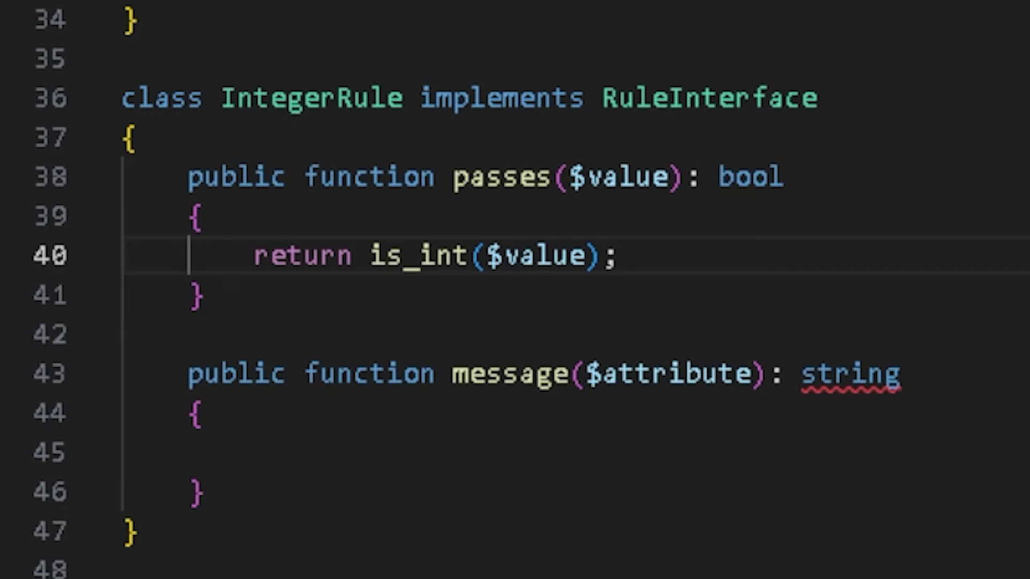
key(Down)
key(Down)
key(Down)
text(return "$attribute must be an integer.";)
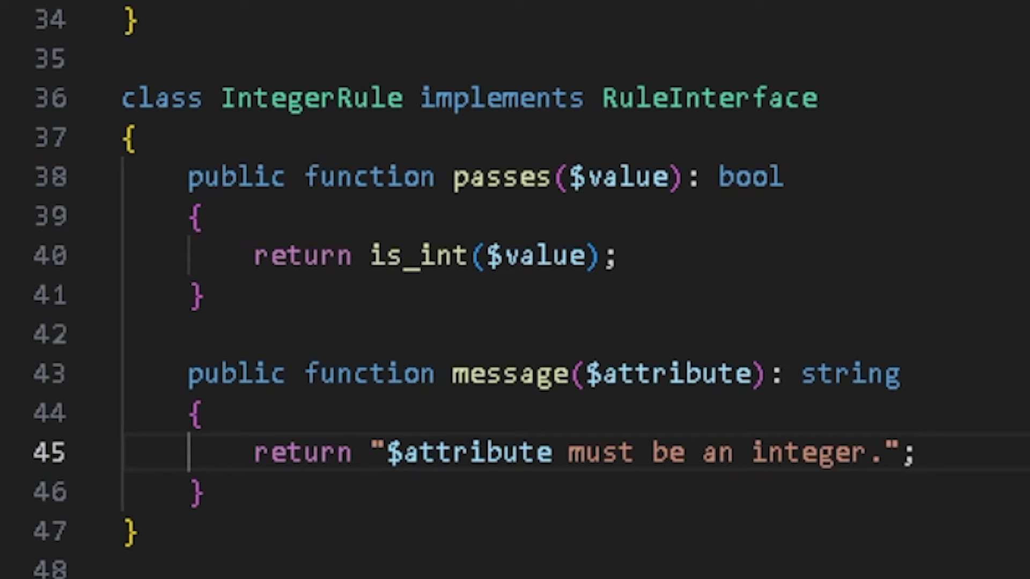
Insert a MinRule class skeleton below IntegerRule.
key(Down)
key(Down)
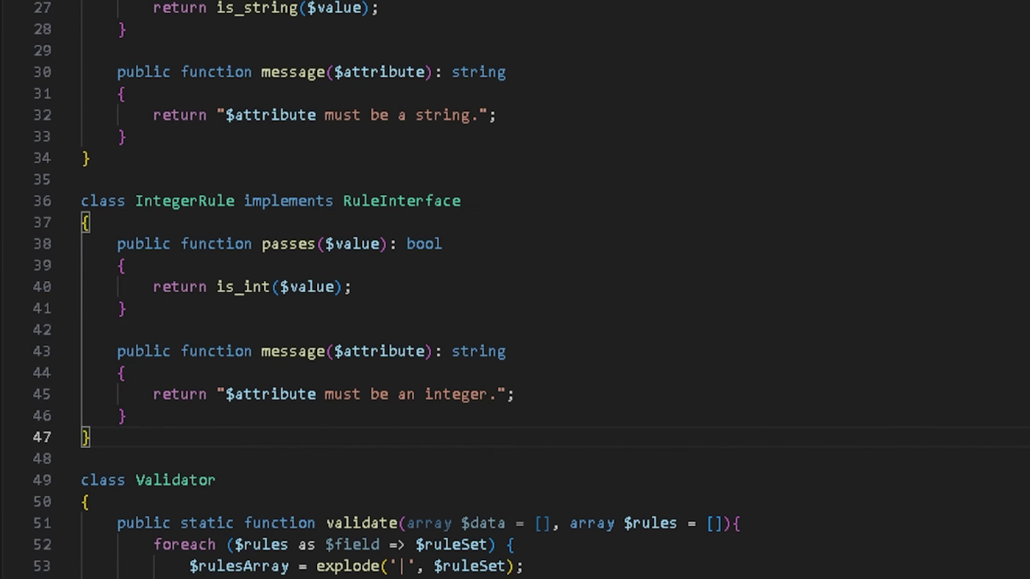
key(Down)
key(Return)
scroll(515, 290, down, 2)
key(ctrl+v)
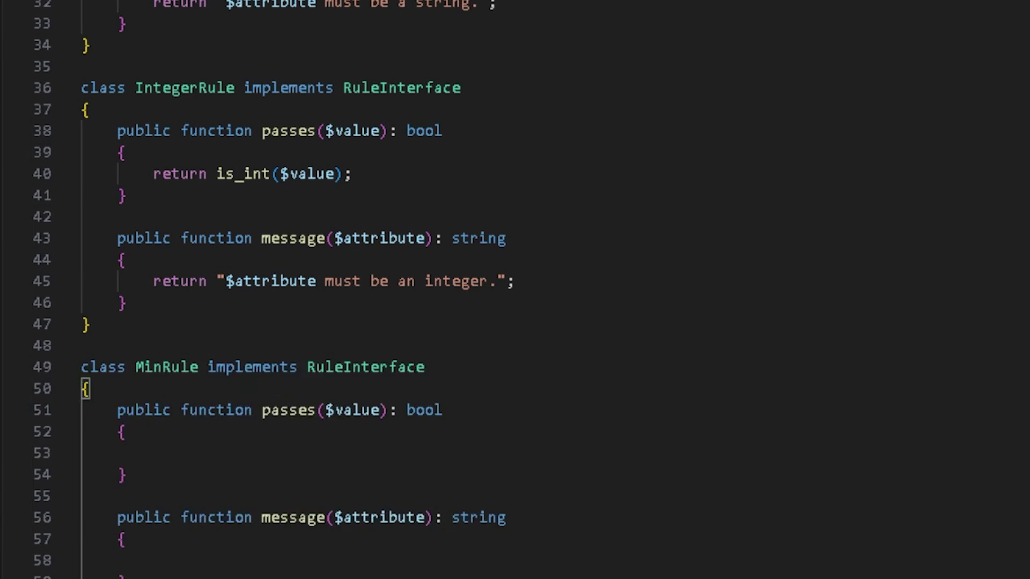
scroll(516, 290, down, 2)
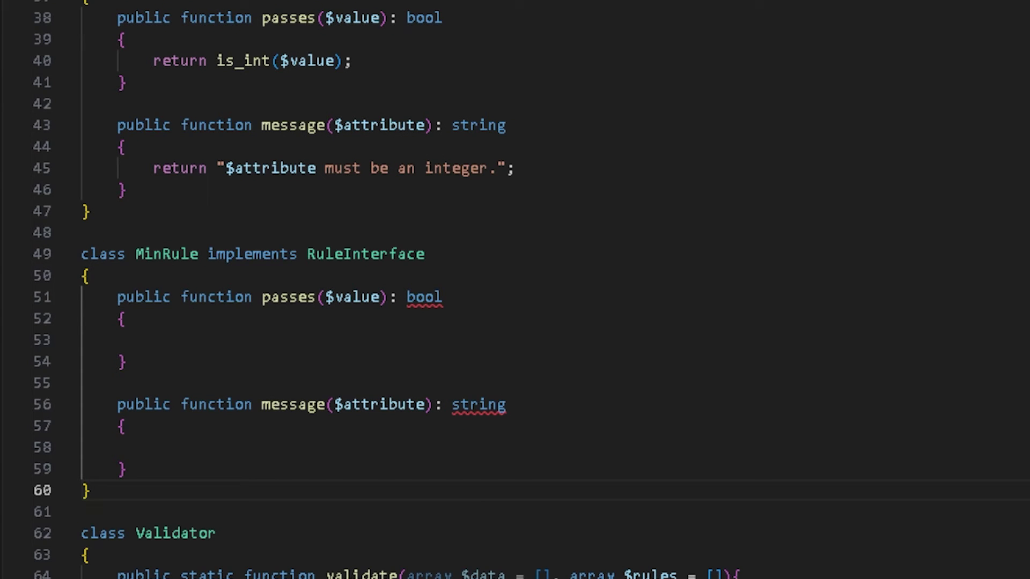
Give MinRule a $min property, constructor, length-or-value check and 'at least' message.
key(Up)
key(Up)
key(Up)
text(protected $min;      public function __construct($min)     {         $this->min = $min;     })
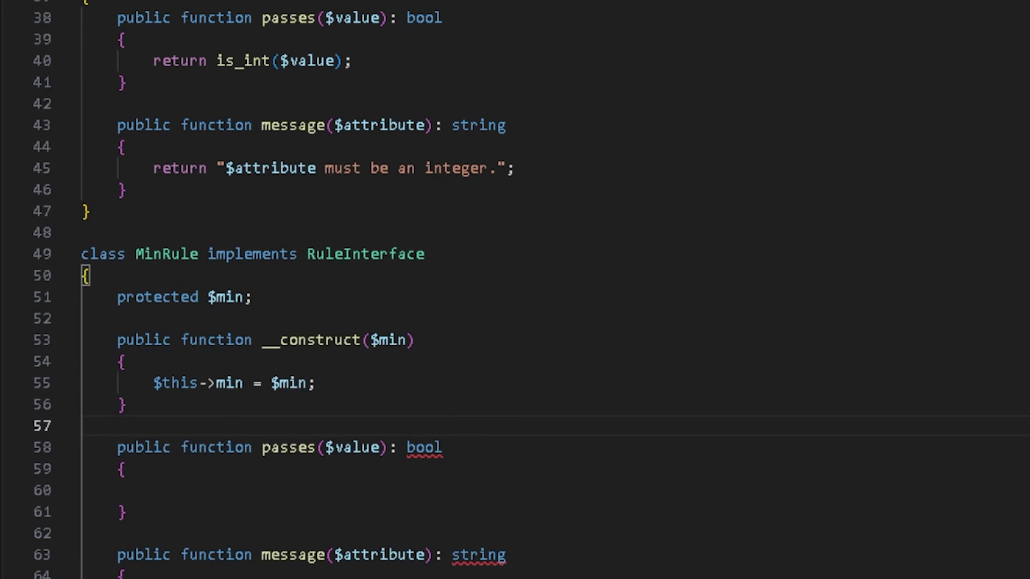
scroll(515, 290, down, 1)
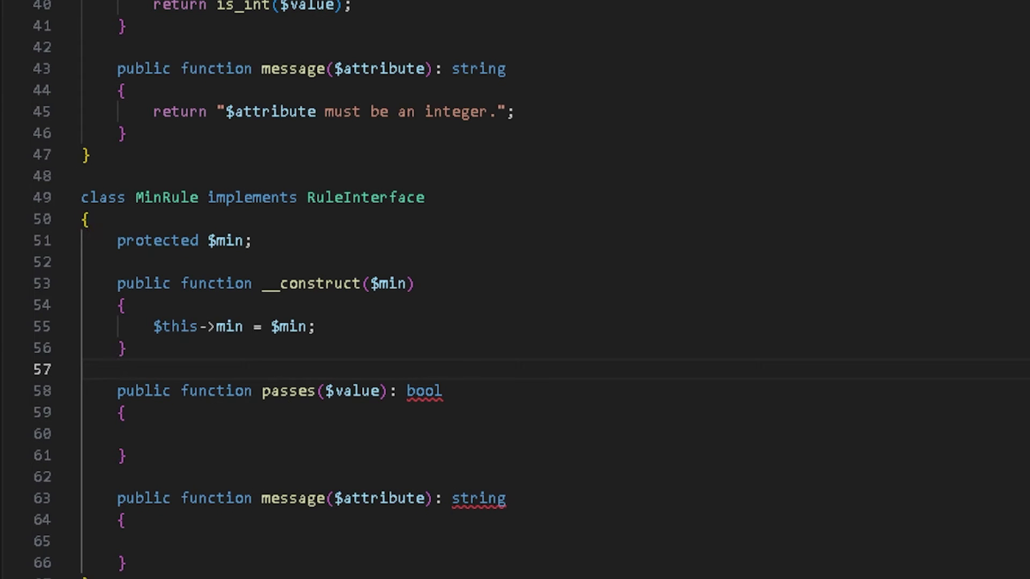
key(Down)
key(Down)
key(Down)
text(if (is_string($value)) {             return strlen($value) >= $this->min;         } elseif (is_numeric($value)) {             return $value >= $this->min;         }         return false;)
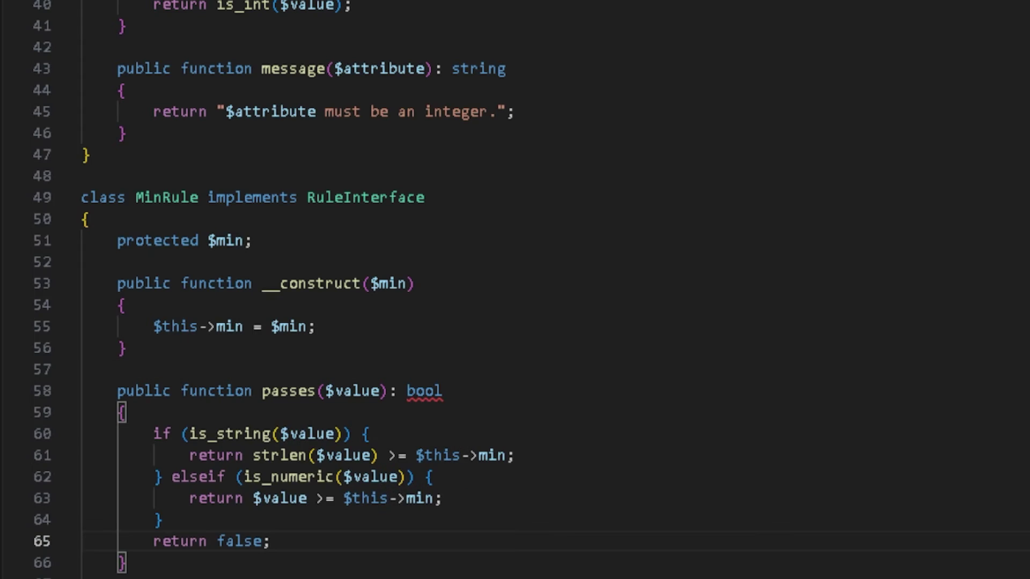
scroll(515, 291, down, 3)
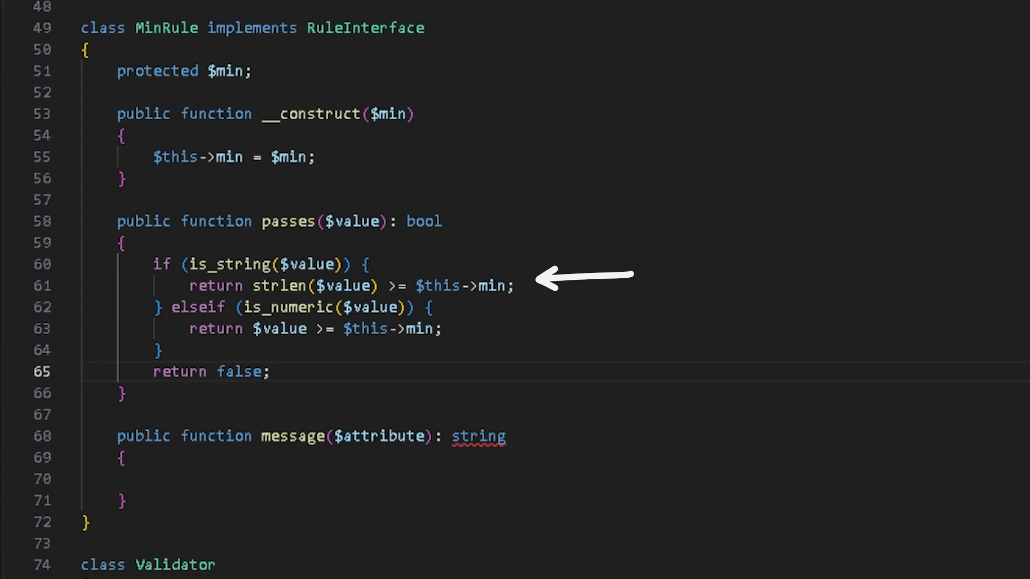
key(Down)
key(Down)
key(Down)
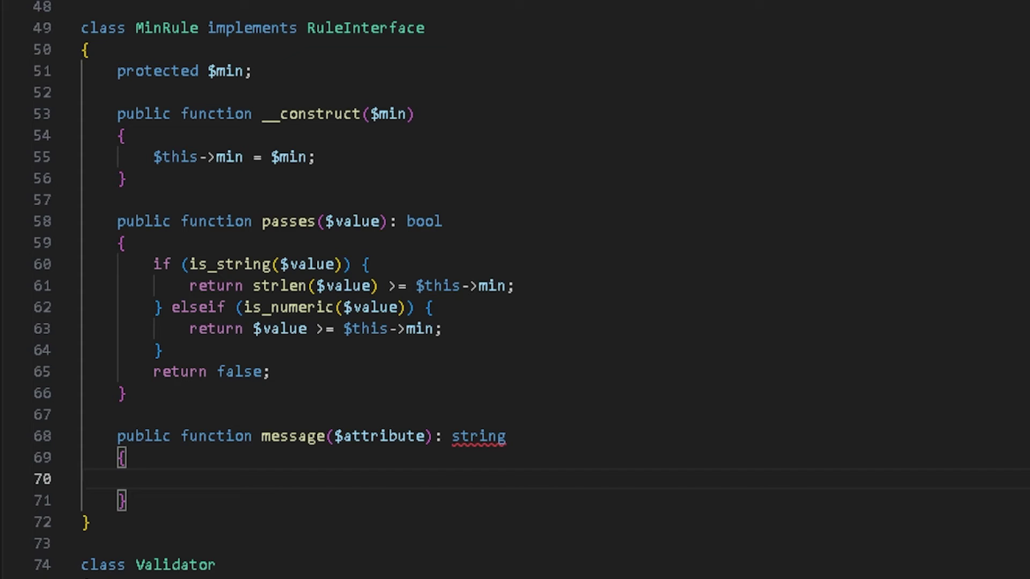
text(return "$attribute must be at least $this->min characters or value.";)
scroll(515, 290, down, 4)
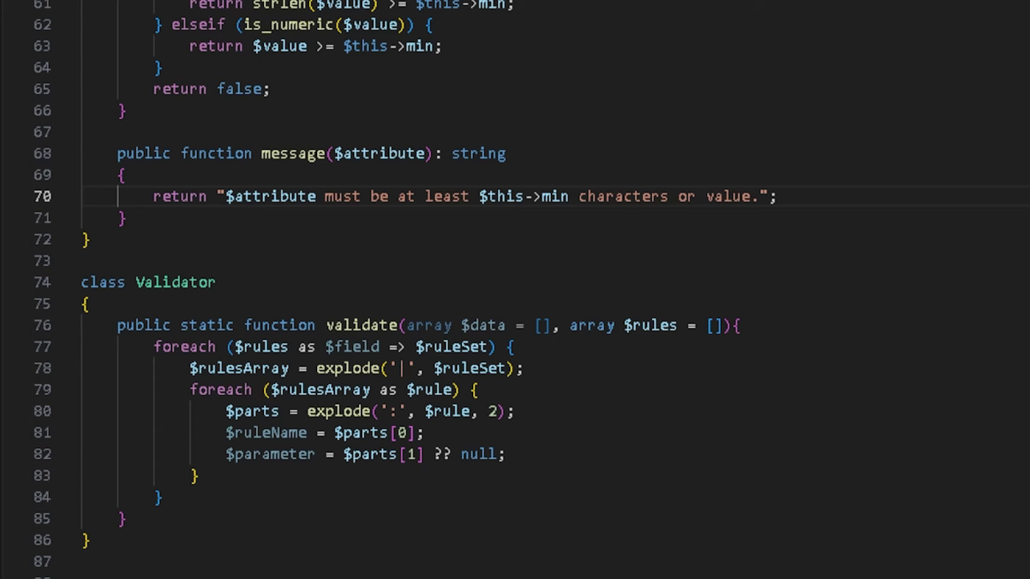
Add a complete MaxRule class with a 'must not exceed' message below MinRule.
key(Down)
key(Down)
key(End)
key(Return)
key(Return)
text(class MaxRule implements RuleInterface {     protected $max;      public function __construct($max)     {         $this->max = $max;     }      public function passes($value): bool     {         if (is_string($value)) {             return strlen($value) <= $this->max;         } elseif (is_numeric($value)) {             return $value <= $this->max;         }         return false;     }      public function message($attribute): string     {         return "$attribute must not exceed $this->max characters or value.";     } })
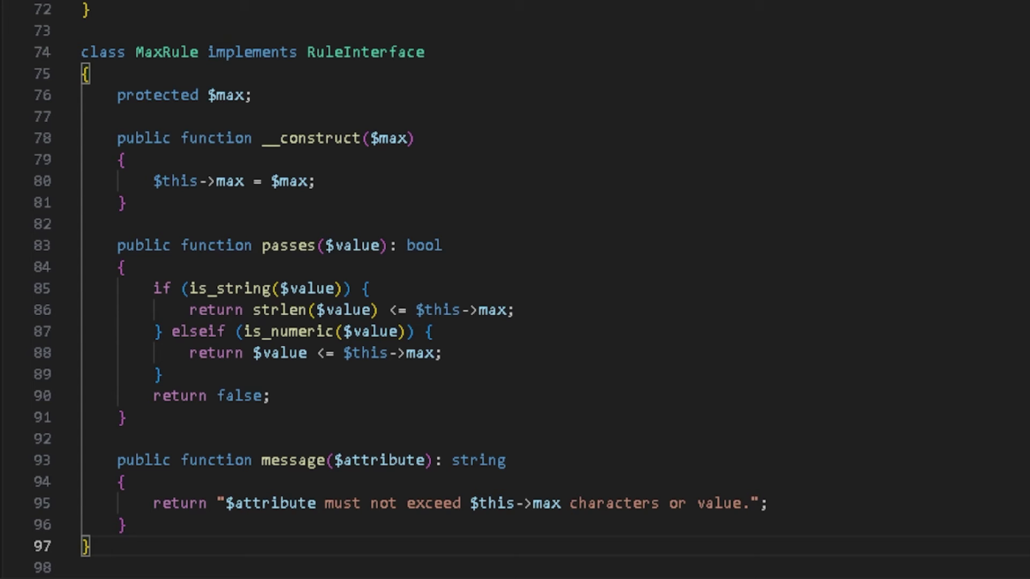
scroll(515, 323, up, 1)
scroll(515, 323, up, 2)
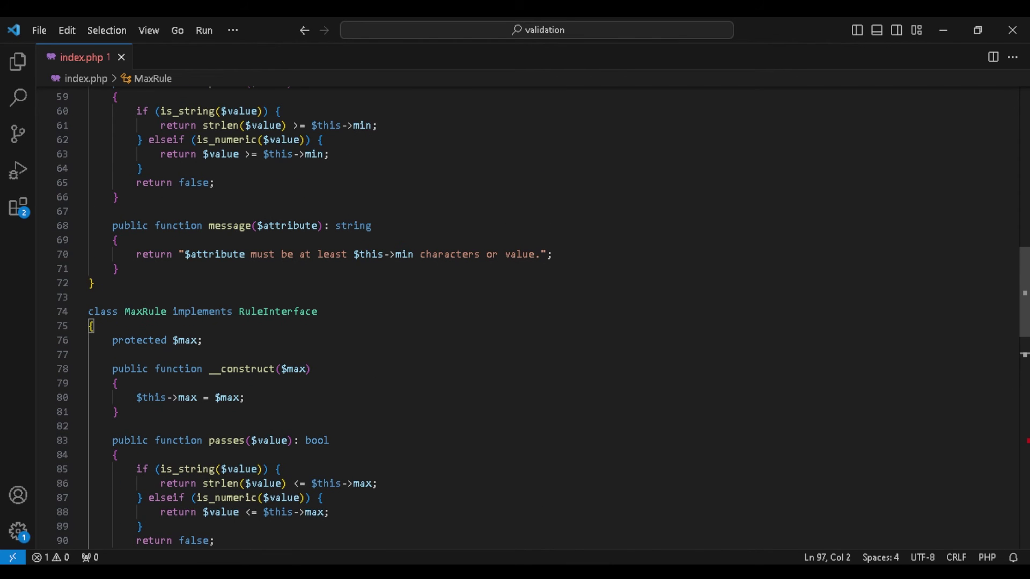
scroll(515, 322, down, 2)
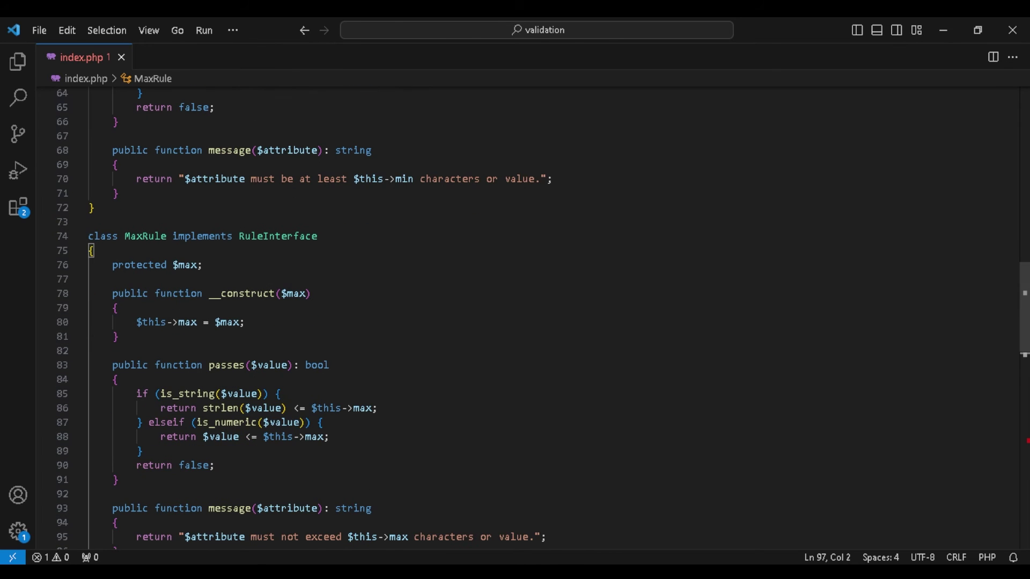
scroll(515, 322, down, 3)
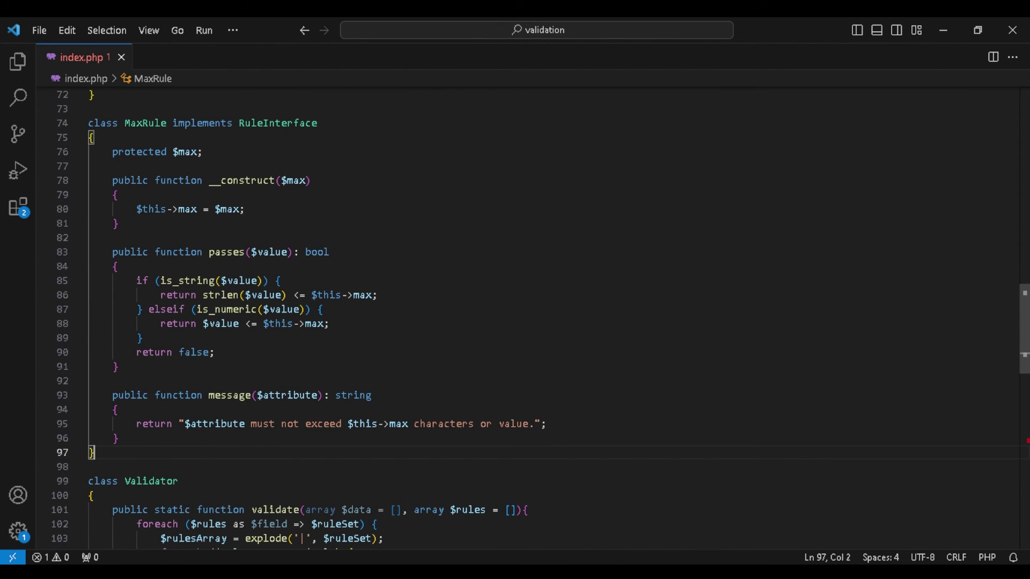
scroll(515, 322, down, 4)
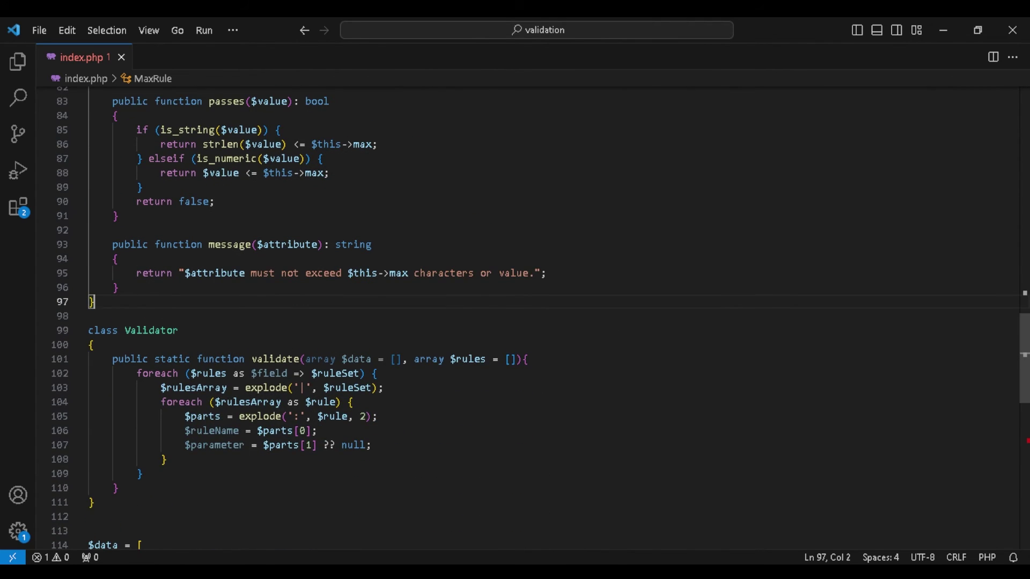
Insert blank lines after the $parameter assignment in validate's inner loop.
key(Return)
key(Return)
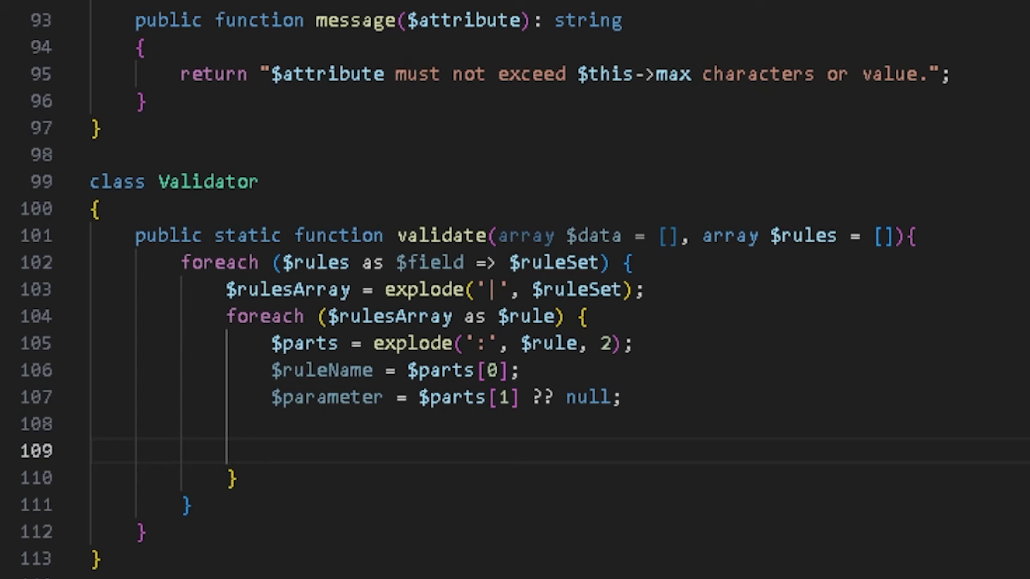
Add a protected static $ruleMap mapping required, string, integer, min, max and in to rule classes.
click(259, 182)
key(Down)
key(Return)
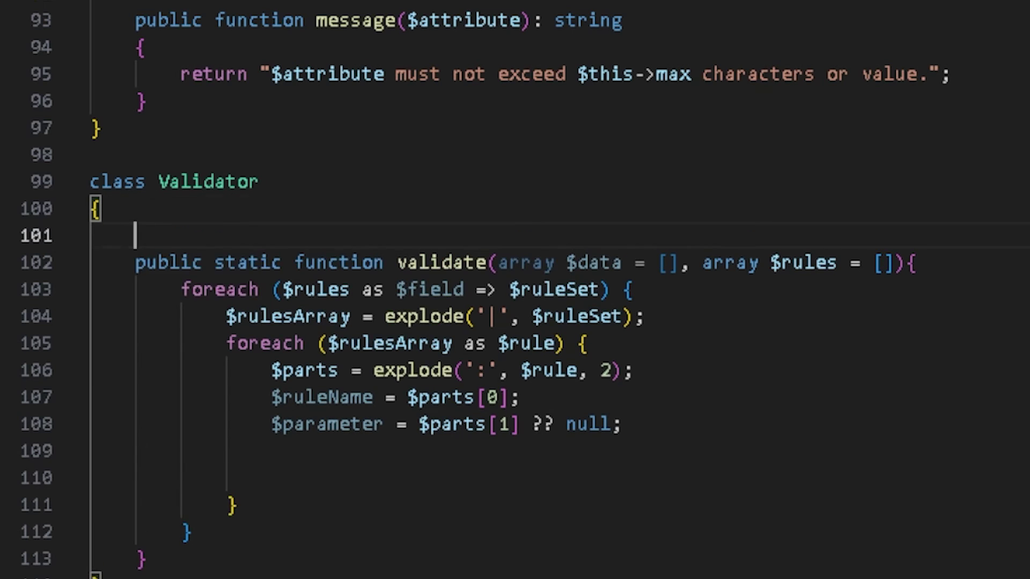
text(protected static $ruleMap = [)
key(Return)
text(;)
key(Return)
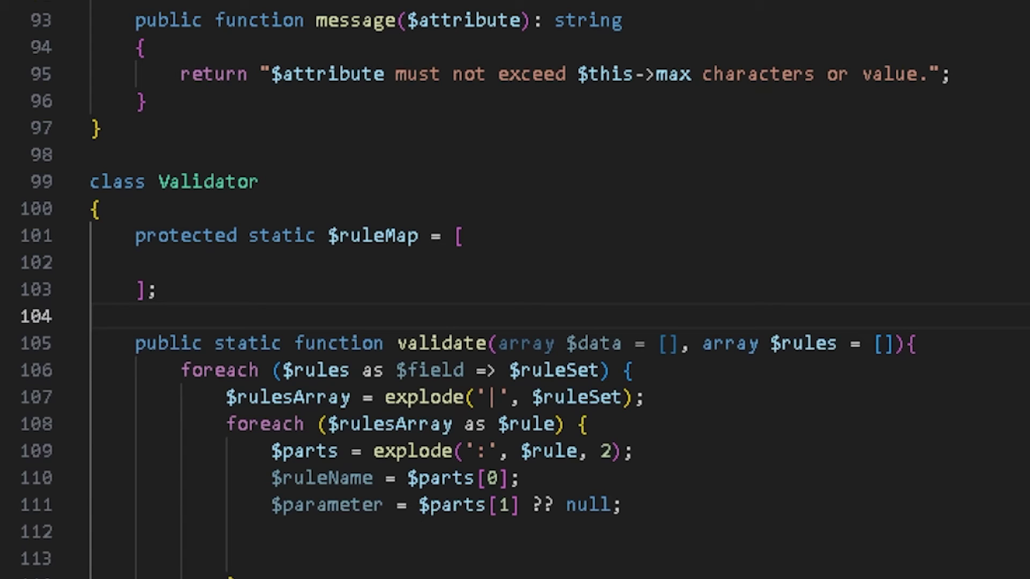
key(Up)
key(Up)
text('required' => RequiredRule::class,         'string' => StringRule::class,         'integer' => IntegerRule::class,         'min' => MinRule::class,         'max' => MaxRule::class,         'in' => InRule::class,)
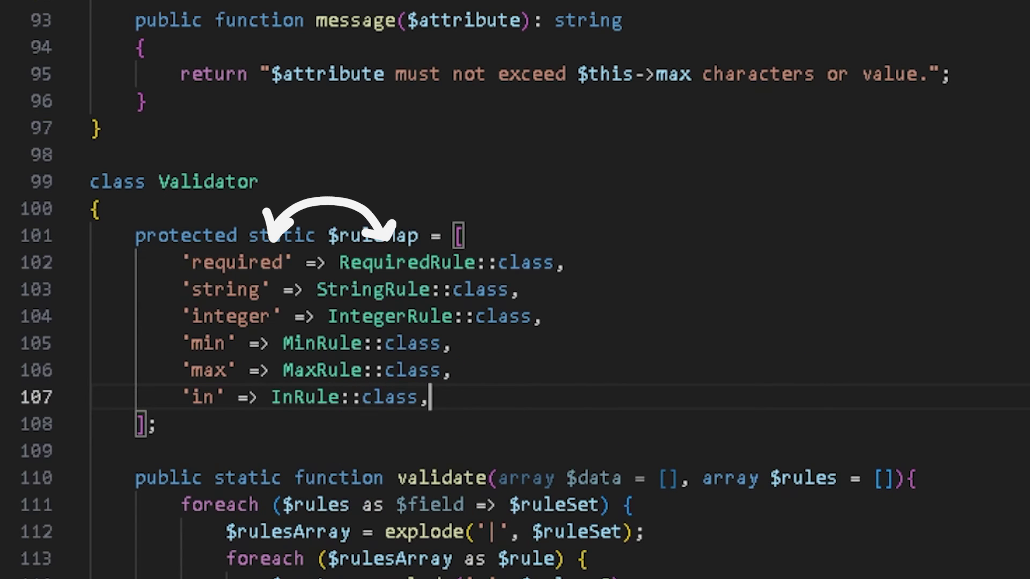
scroll(515, 322, down, 3)
In the inner loop, add an isset check for known rules and create the $ruleInstance via a ternary.
click(91, 455)
key(Down)
text(if (isset(self::$ruleMap[$ruleName])) {               })
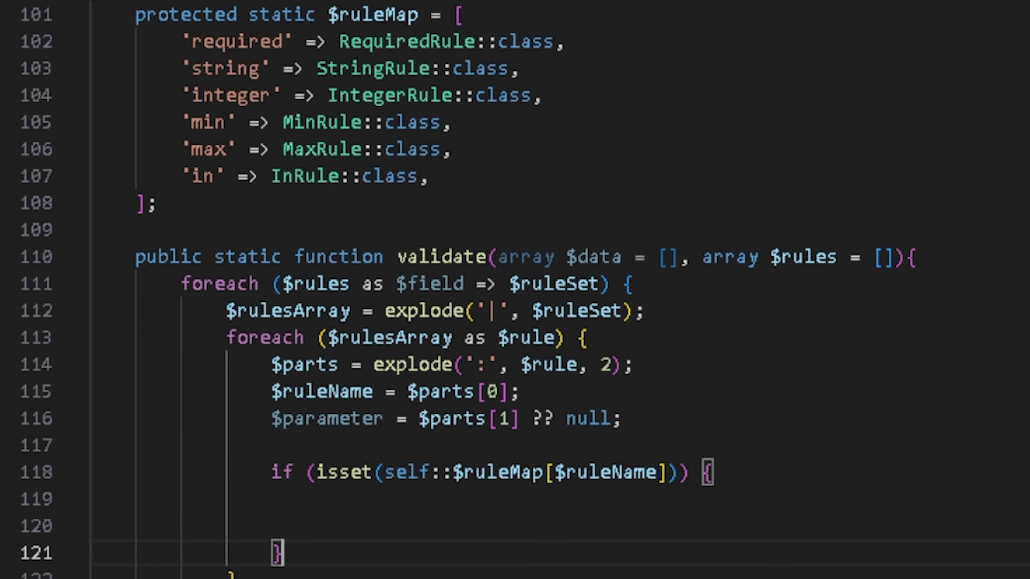
key(Home)
text($ruleInstance = ($parameter !== null)     ? new self::$ruleMap[$ruleName]($parameter)     : new self::$ruleMap[$ruleName];)
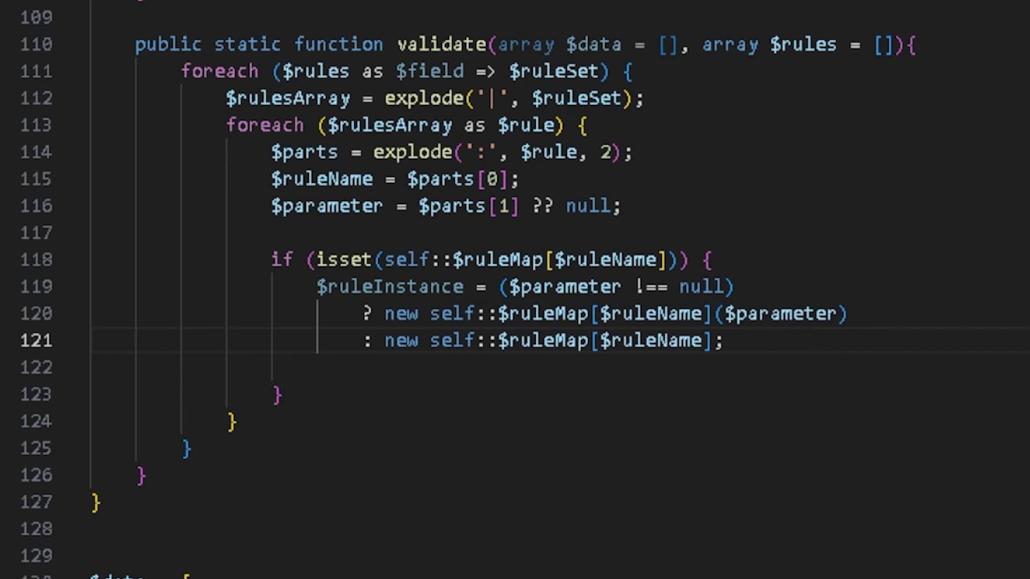
key(Down)
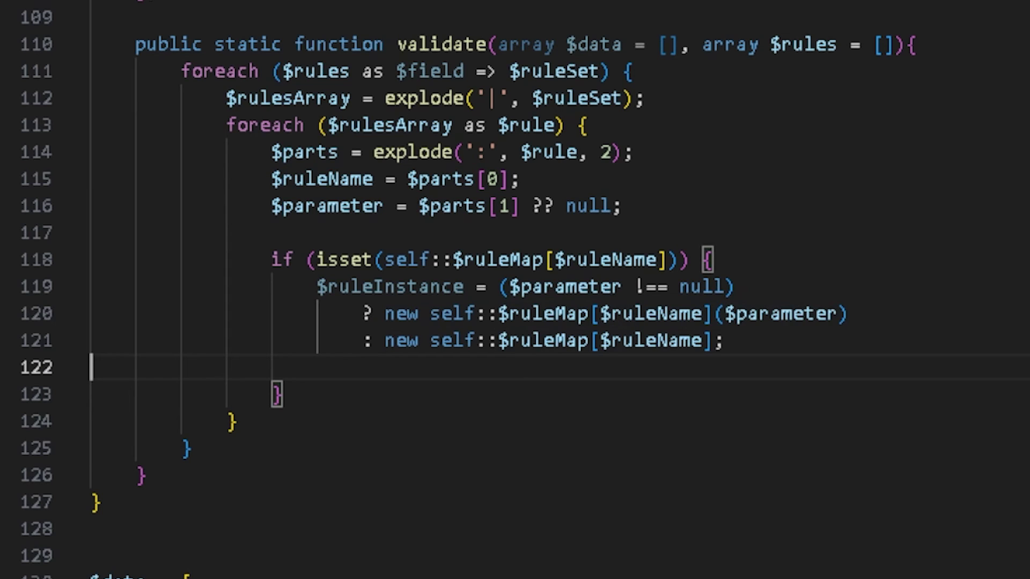
Read the field's $value, append messages when passes() fails, and initialise '$errors = [];'.
key(Return)
text($value = $data[$field] ?? null;)
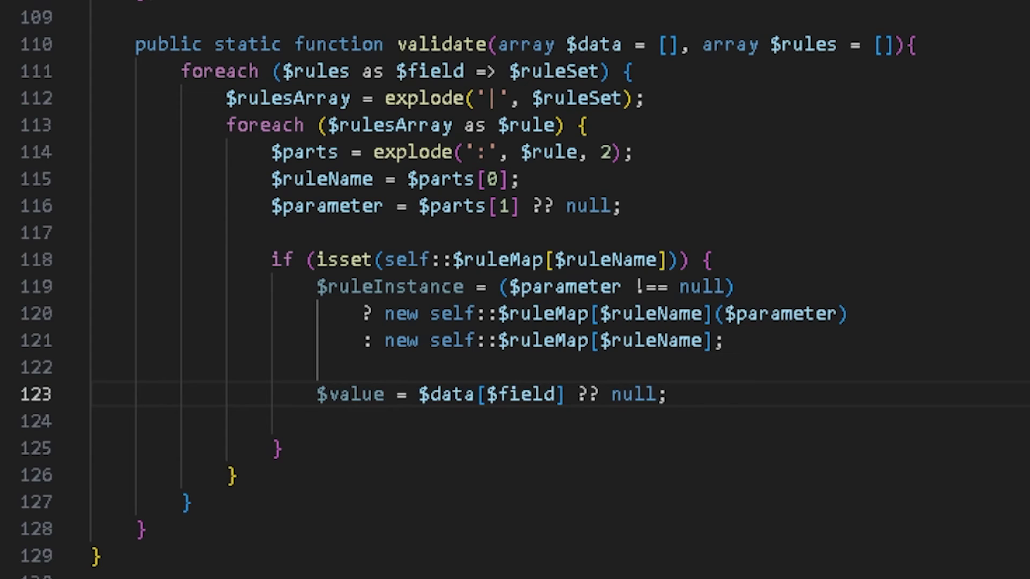
key(Down)
key(Down)
key(Up)
key(Return)
text(if (!$ruleInstance->passes($value)) {)
key(Return)
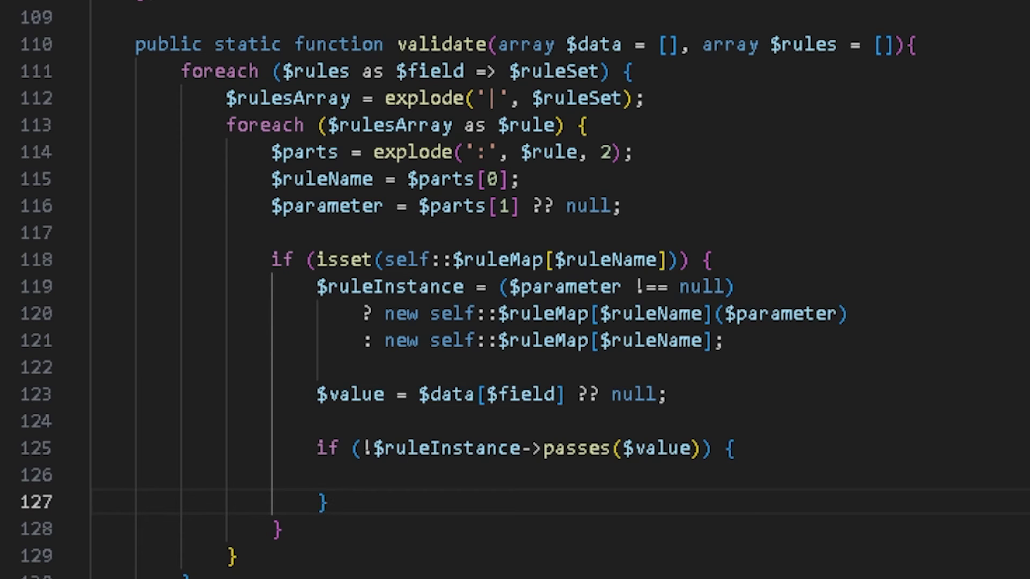
key(Up)
text($errors[$field][] = $ruleInstance->message($field);)
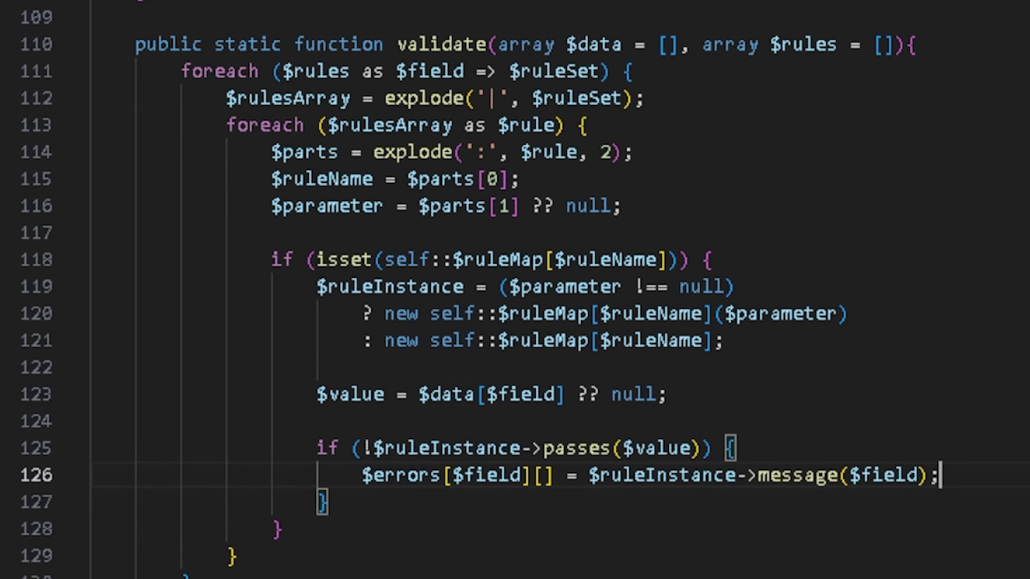
key(Up)
key(Up)
key(Up)
key(Return)
text($errors = [];)
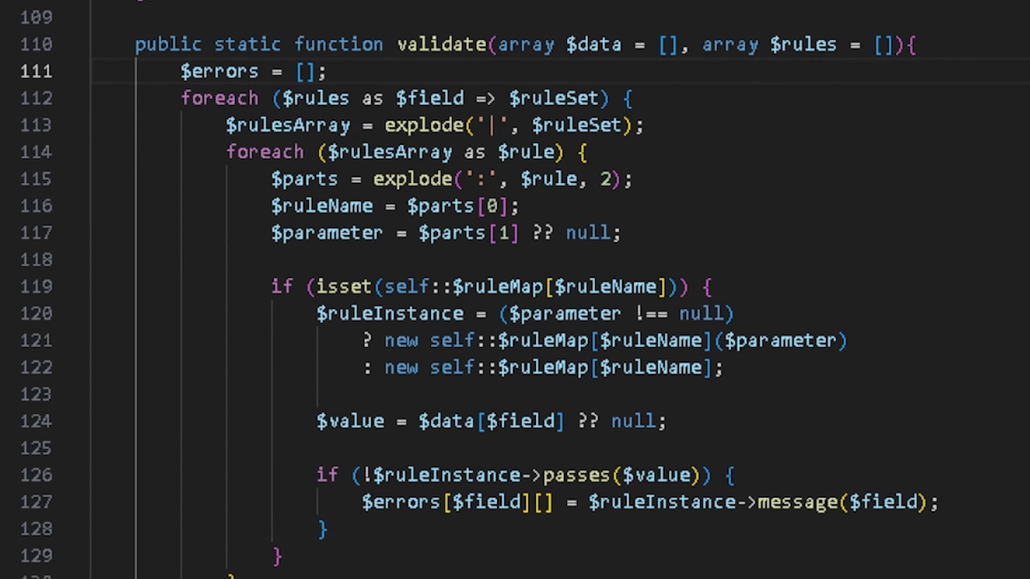
scroll(516, 290, down, 3)
After the outer foreach, add 'if (!empty($errors)) { throw new ValidationException($errors); }'.
click(190, 397)
key(Return)
text(if (!empty($errors)) {             throw new ValidationException($errors);         })
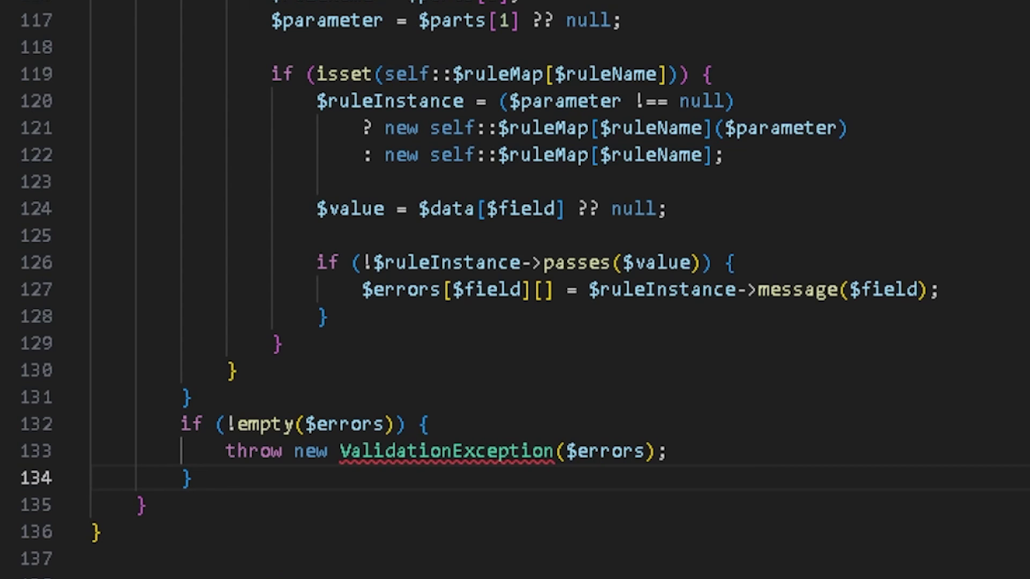
scroll(515, 314, up, 5)
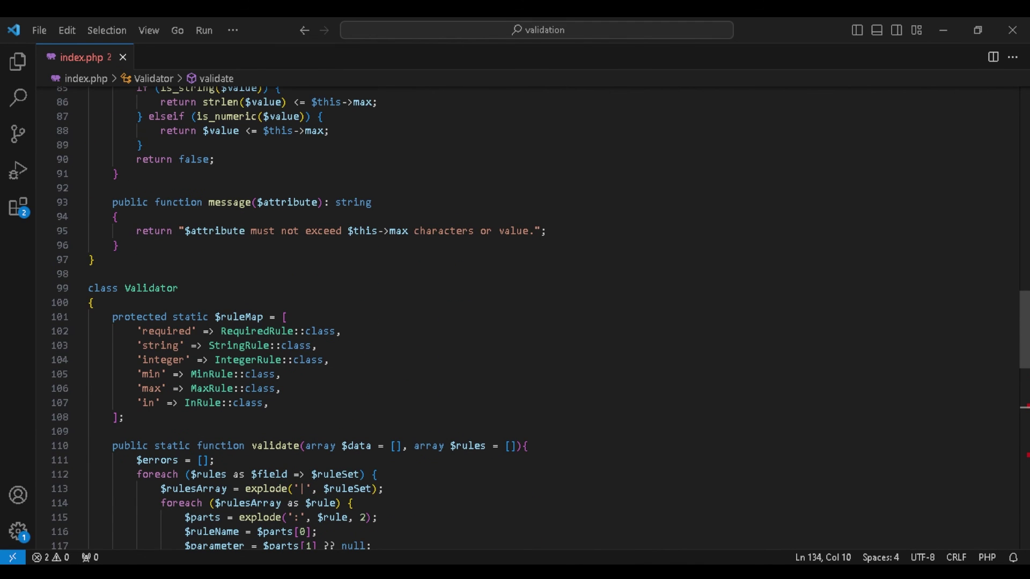
Above Validator, write ValidationException with protected $errors, a parent-calling constructor, and getErrors().
key(Return)
text(class ValidationException extends Exception)
key(Return)
text({)
key(Return)
key(Down)
key(Down)
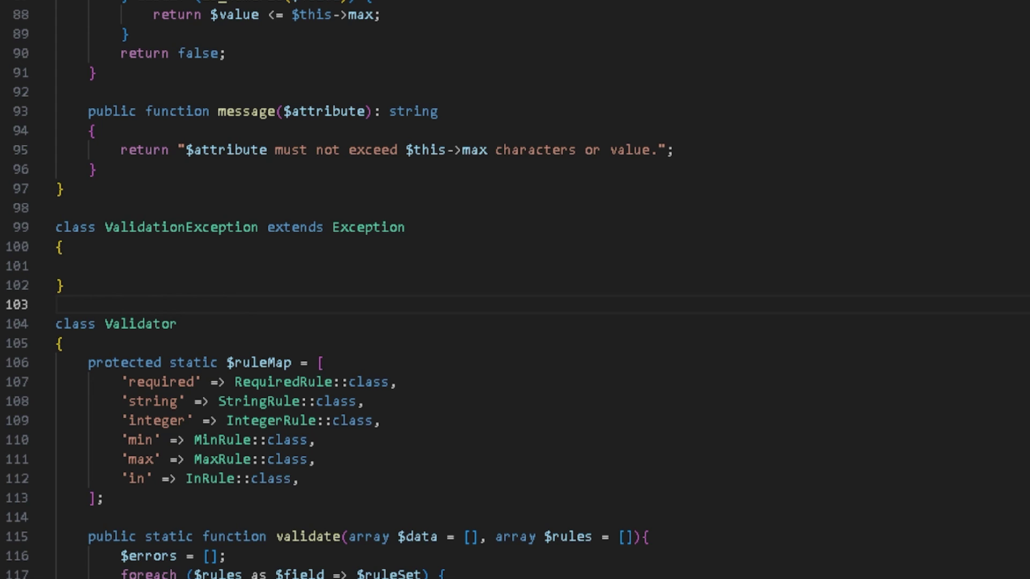
key(Up)
key(Up)
text(public function __construct(array $errors, $message = "Validation failed", $code = 0, Exception $previous = null))
key(Return)
text({)
key(Return)
key(Return)
text(})
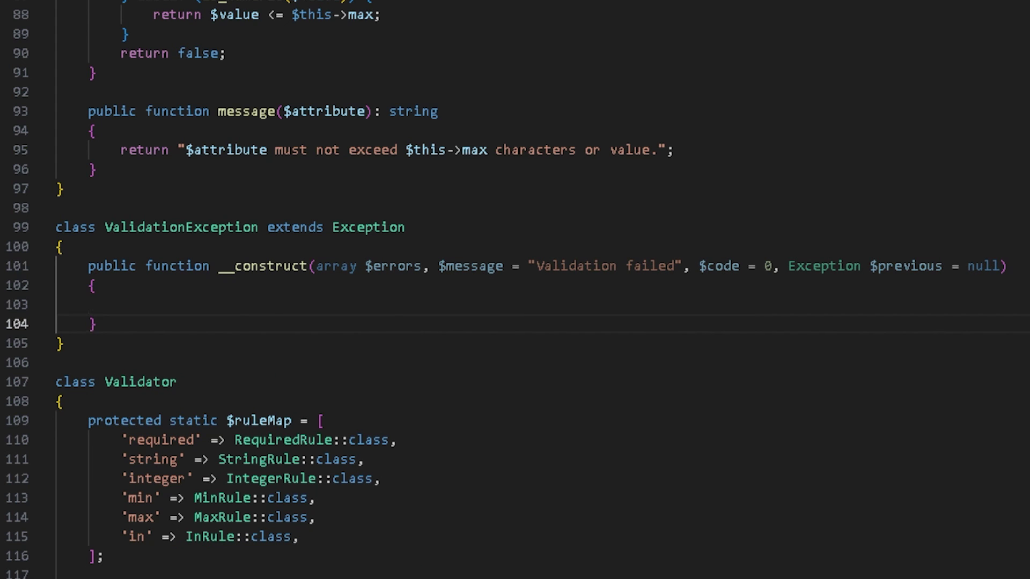
key(Up)
text(parent::__construct($message, $code, $previous);)
key(Return)
text($this->errors = $errors;)
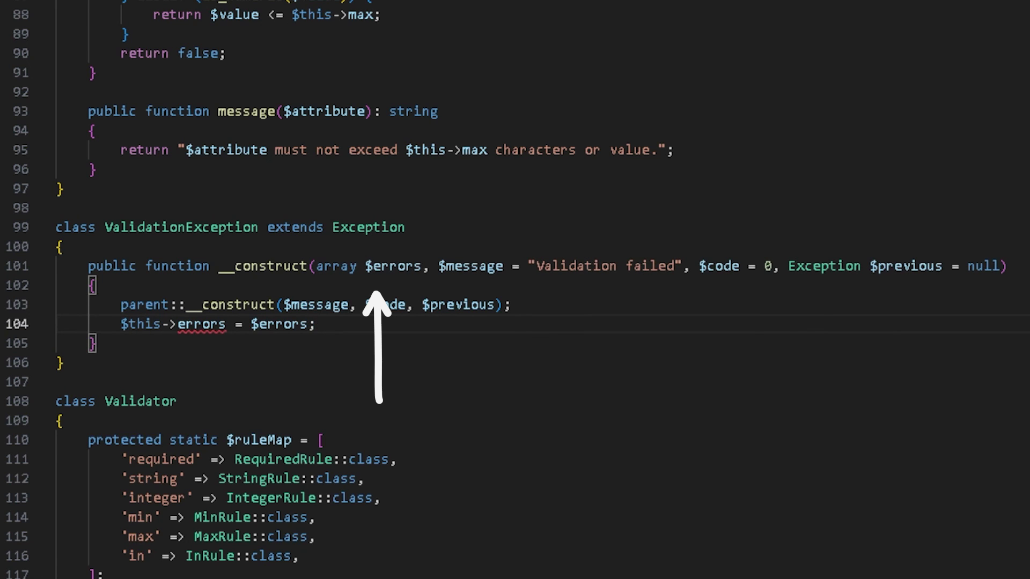
key(Up)
key(Up)
key(Up)
key(Return)
text(protected array $errors;)
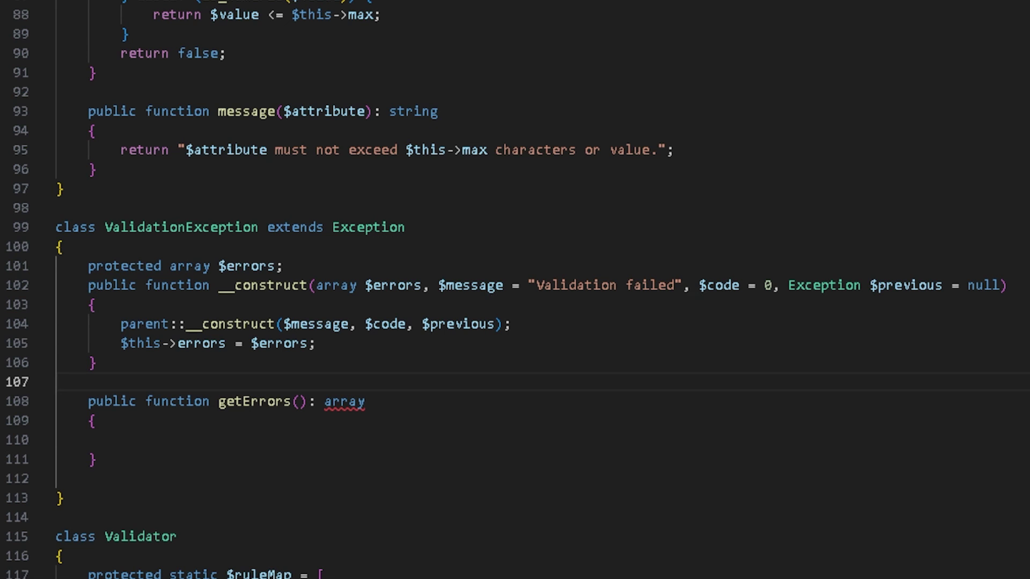
key(Down)
key(Down)
key(Down)
text(return $this->errors;)
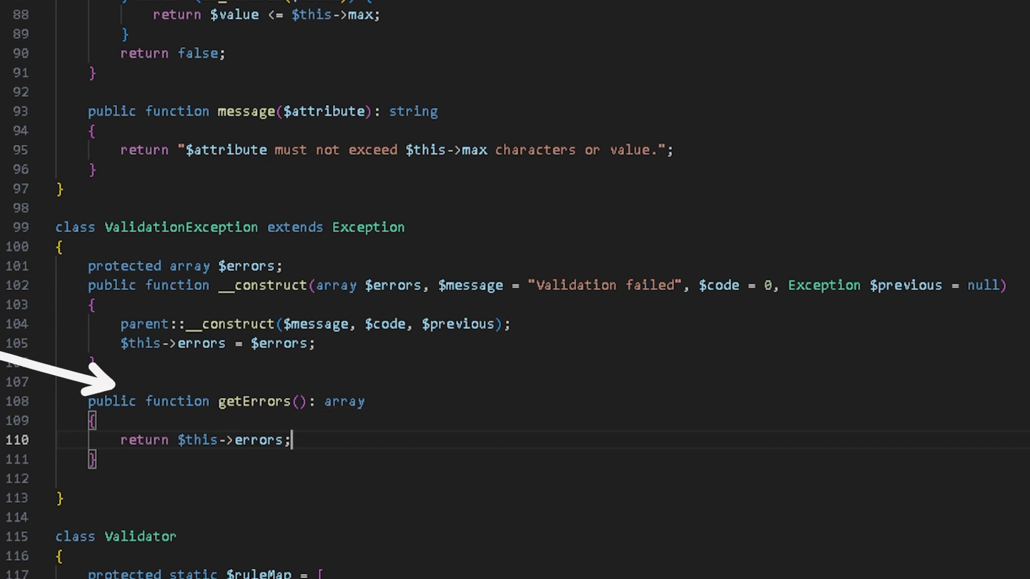
text(hpindex.php)
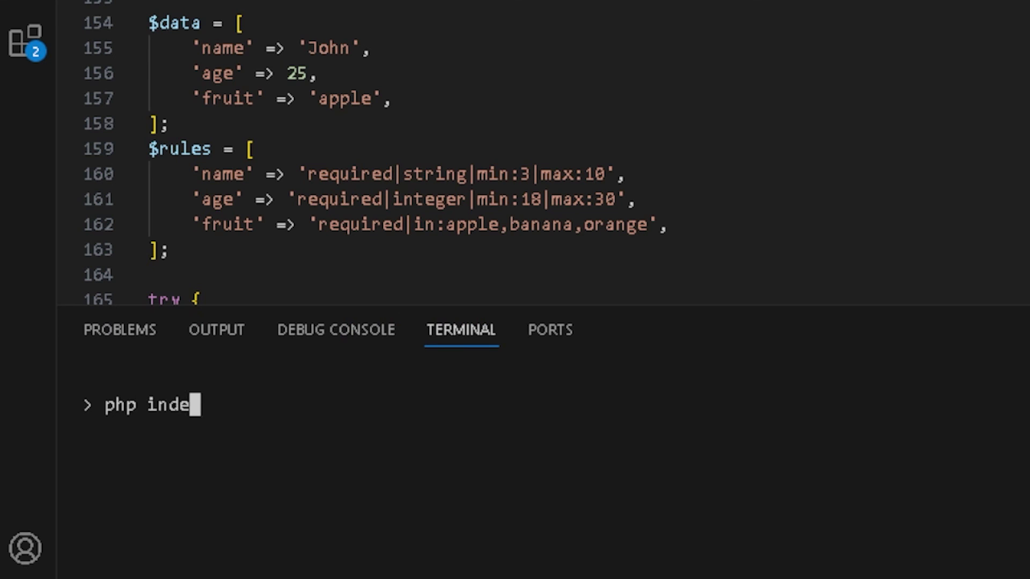
Run 'php index.php' to see validation pass, then rerun it with age set to 55.
key(Return)
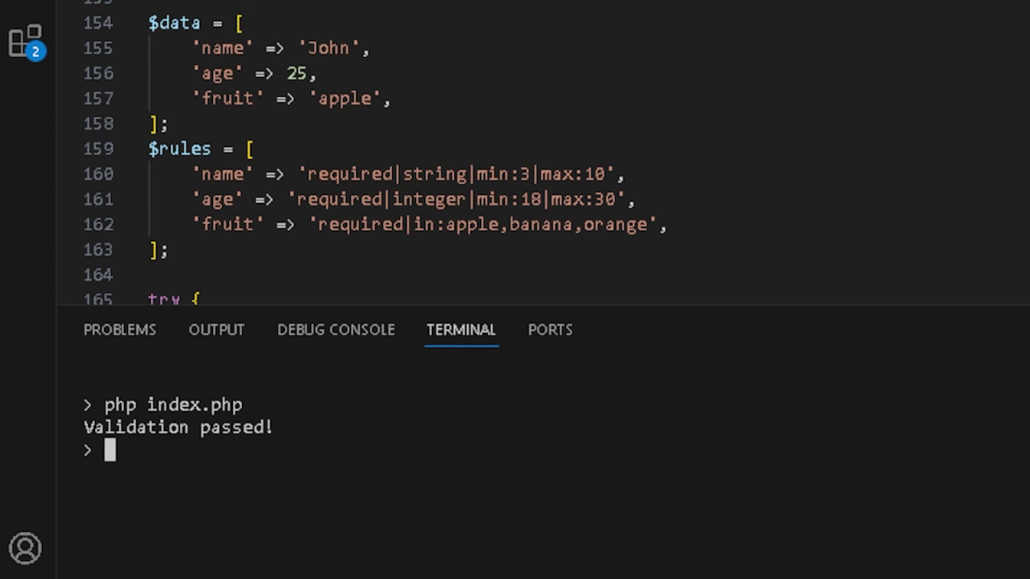
text(55)
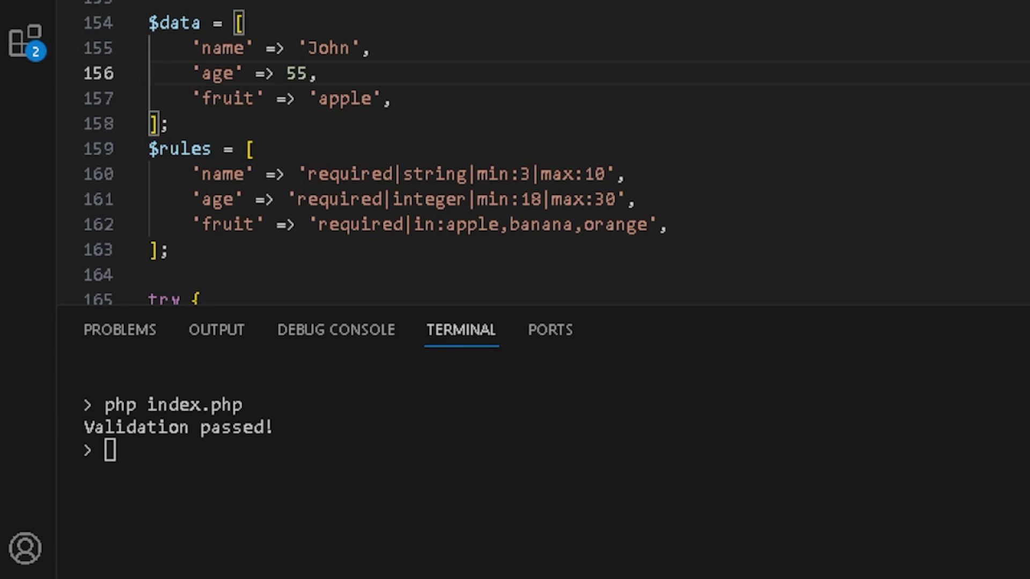
key(ctrl+grave)
key(Up)
key(Return)
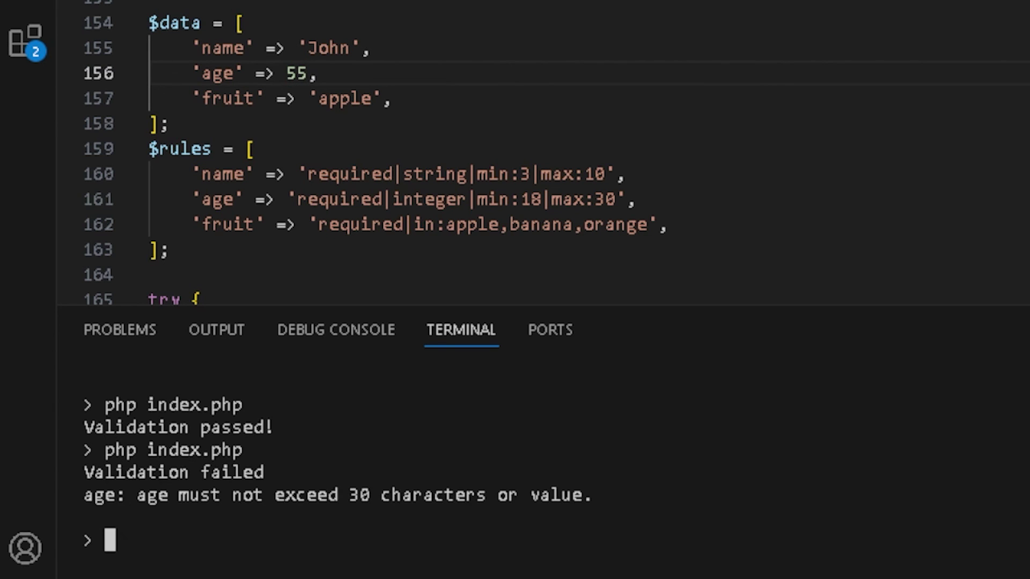